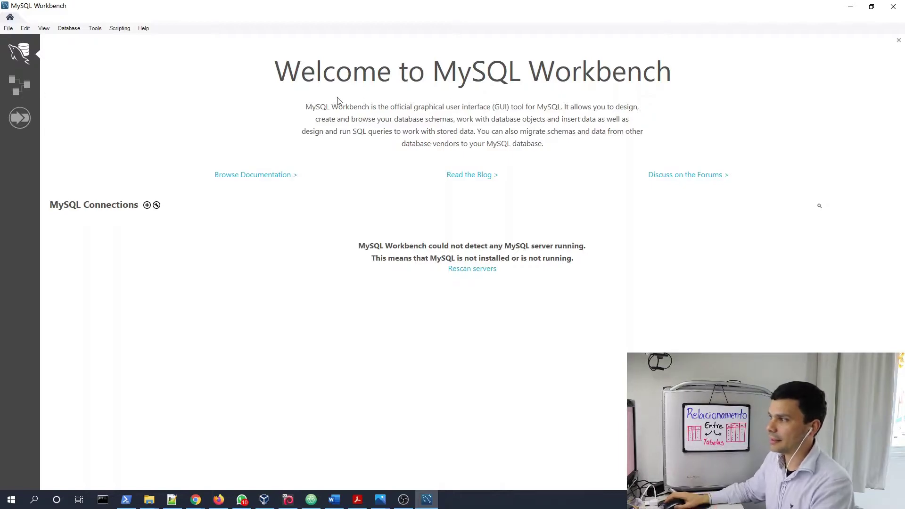
- Create a new model and add an EER diagram to it
{"action": "left_click", "coordinate": [12, 30]}
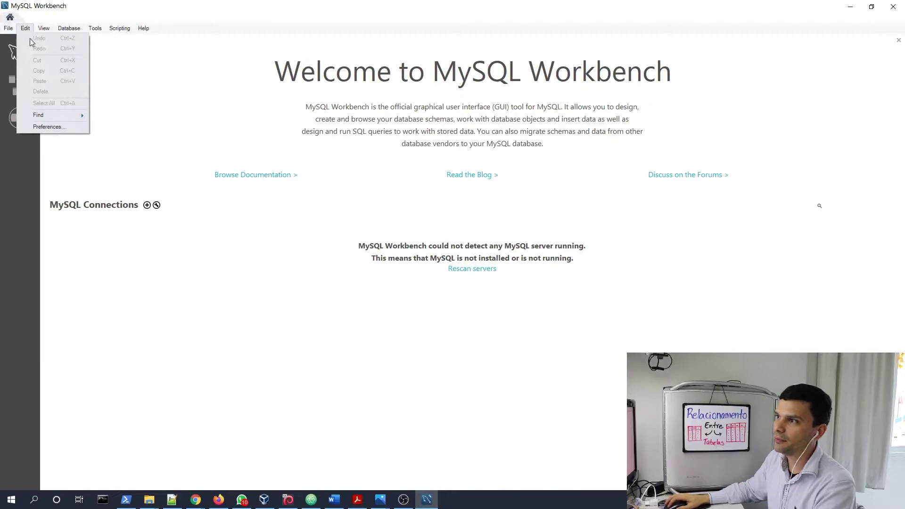
{"action": "left_click", "coordinate": [29, 38]}
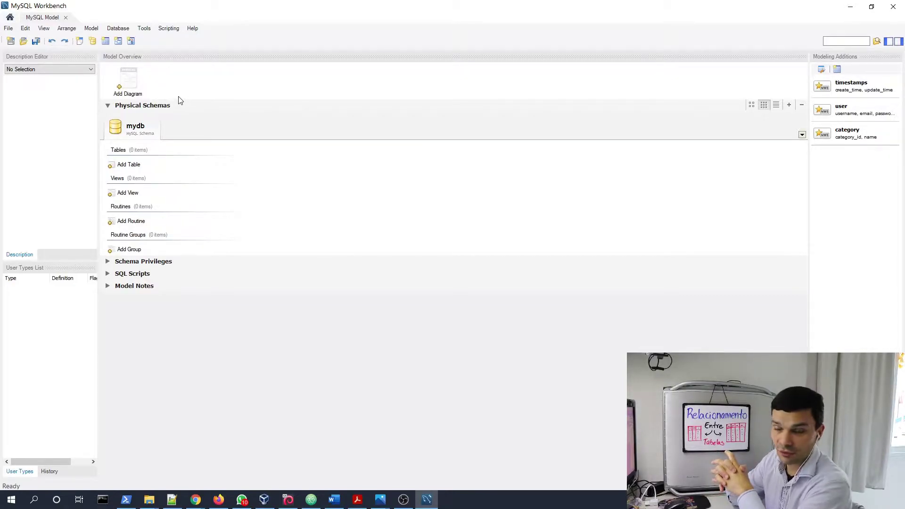
{"action": "double_click", "coordinate": [135, 85]}
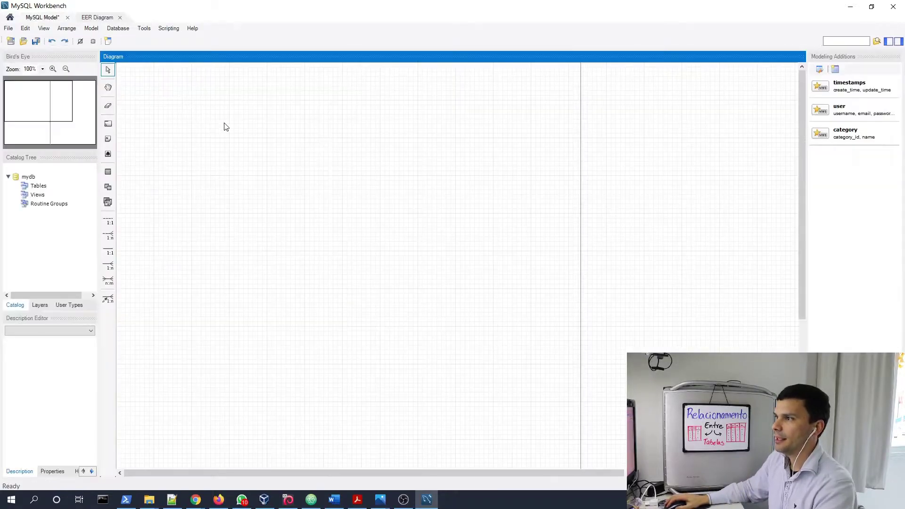
{"action": "left_click_drag", "start_coordinate": [87, 131], "coordinate": [41, 87]}
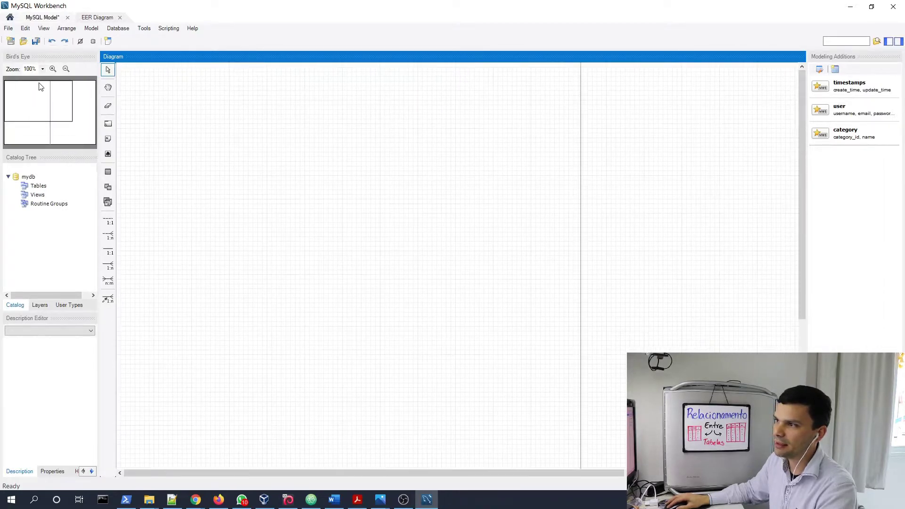
{"action": "left_click", "coordinate": [8, 177]}
{"action": "left_click", "coordinate": [7, 177]}
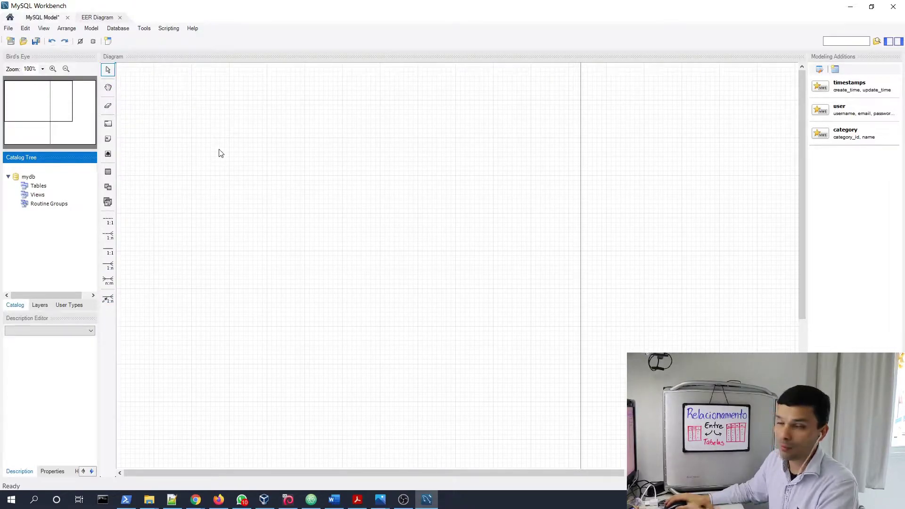
- Draw a small pink layer in the upper-left area of the diagram
{"action": "left_click", "coordinate": [108, 124]}
{"action": "left_click", "coordinate": [165, 125]}
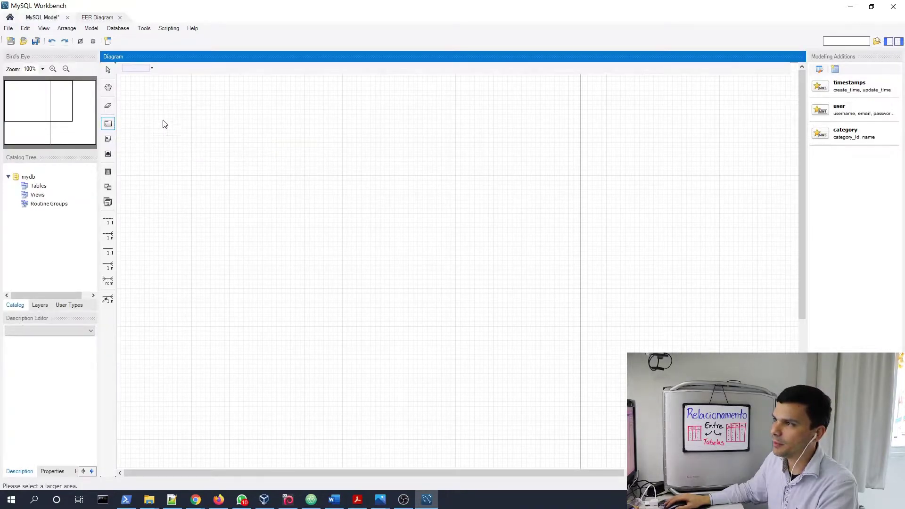
{"action": "left_click", "coordinate": [151, 69]}
{"action": "left_click", "coordinate": [139, 79]}
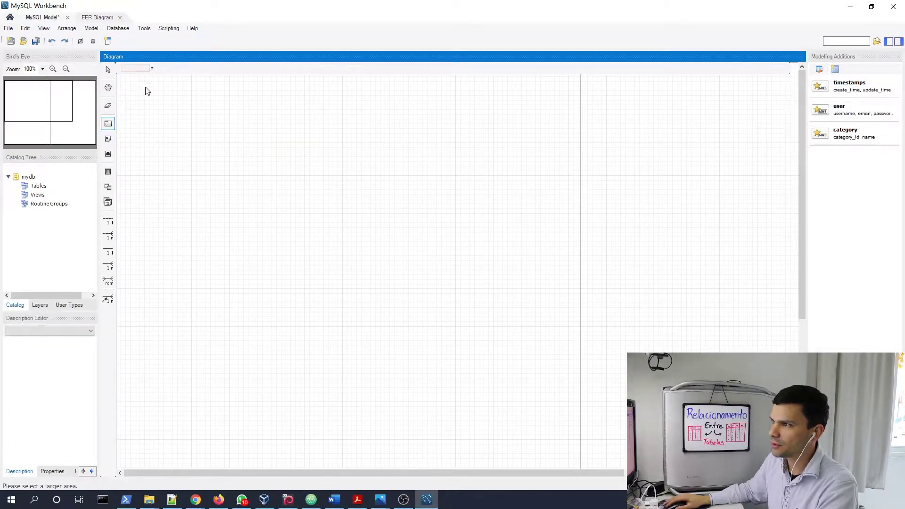
{"action": "left_click", "coordinate": [146, 69]}
{"action": "left_click", "coordinate": [141, 89]}
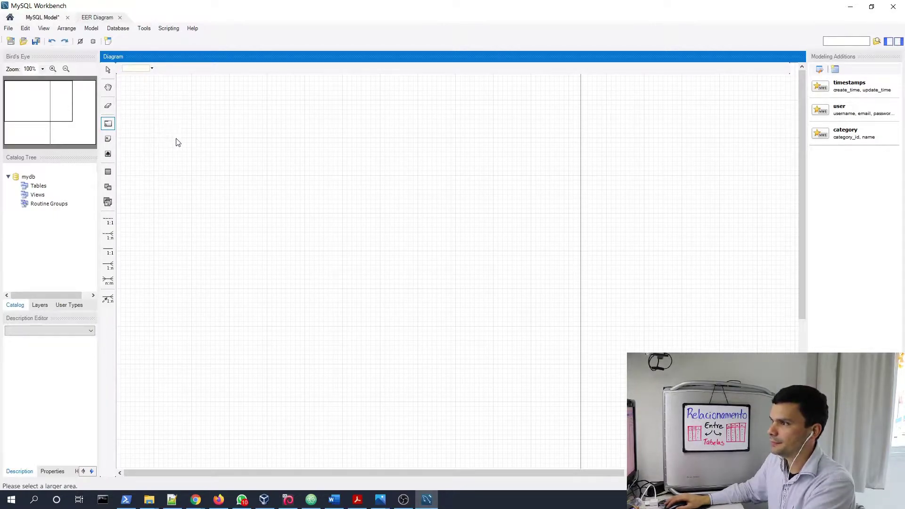
{"action": "left_click", "coordinate": [144, 69]}
{"action": "left_click", "coordinate": [140, 81]}
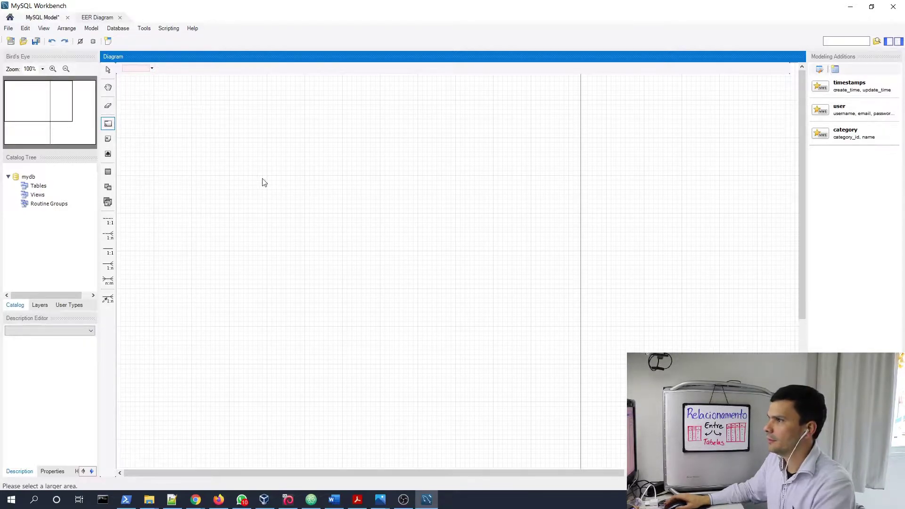
{"action": "left_click_drag", "start_coordinate": [218, 147], "coordinate": [268, 188]}
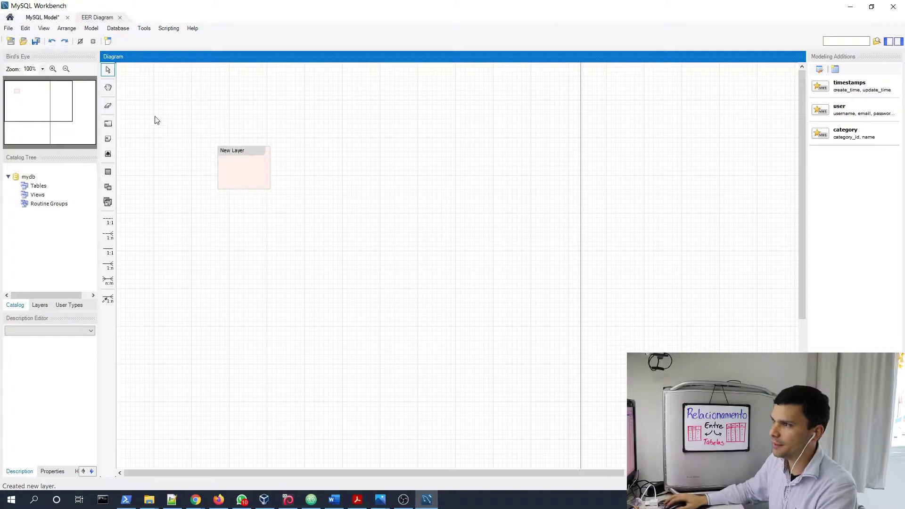
{"action": "left_click", "coordinate": [108, 124]}
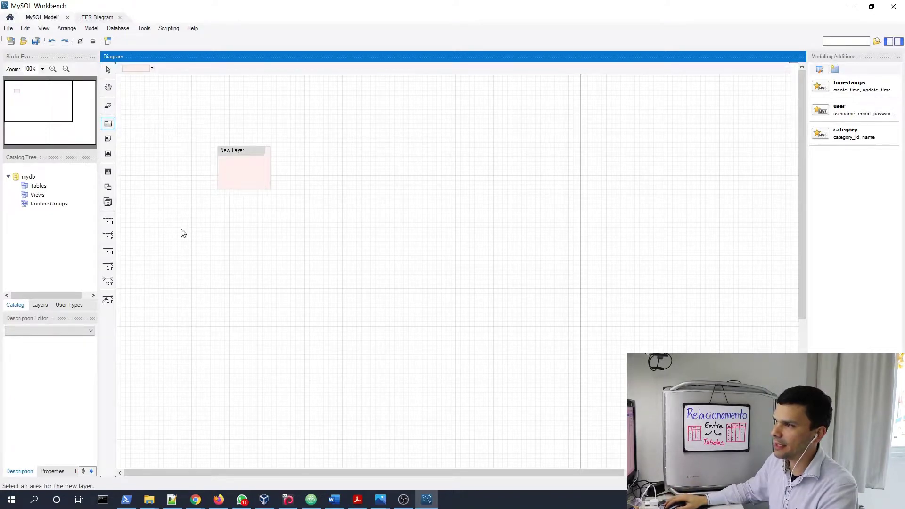
- Switch to Photos with modelagemCompleto.png and examine how coloured layers group the related tables
{"action": "left_click", "coordinate": [380, 500]}
{"action": "left_click", "coordinate": [476, 475]}
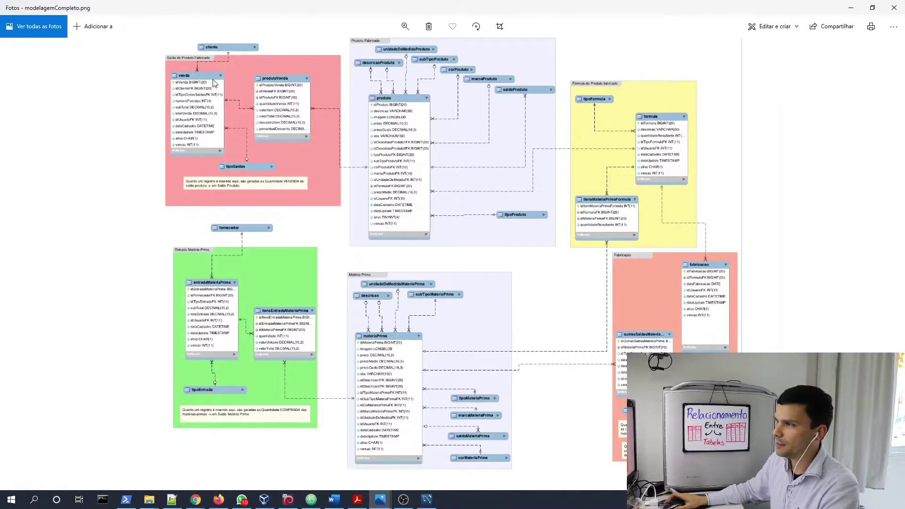
{"action": "scroll", "coordinate": [215, 84], "scroll_direction": "up", "scroll_amount": 3}
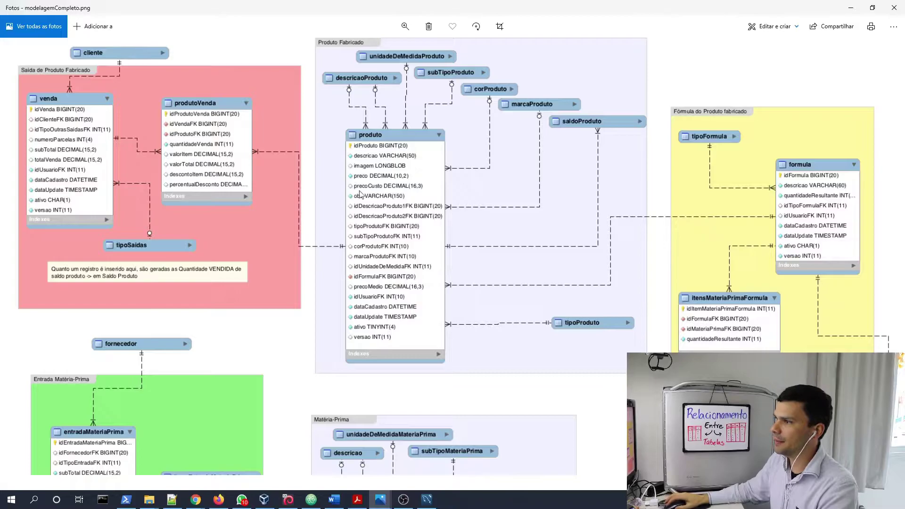
{"action": "scroll", "coordinate": [355, 193], "scroll_direction": "down", "scroll_amount": 3}
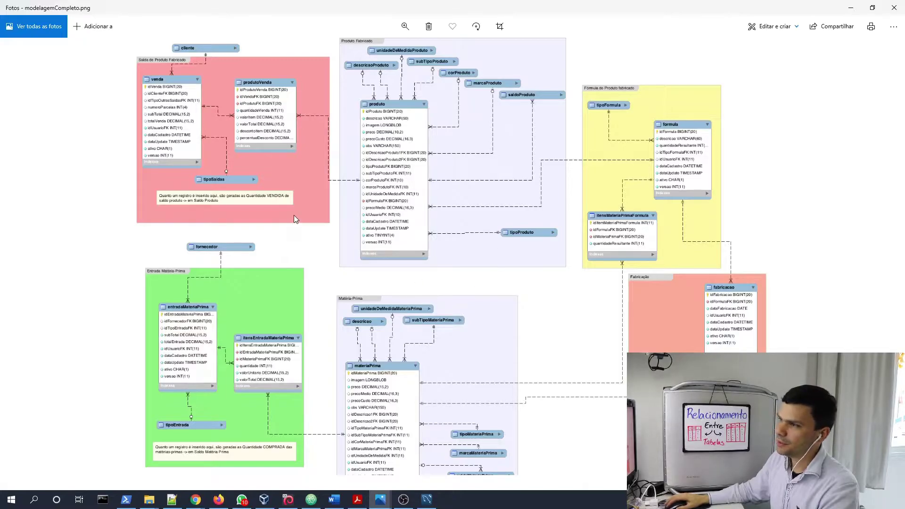
{"action": "scroll", "coordinate": [235, 141], "scroll_direction": "up", "scroll_amount": 3}
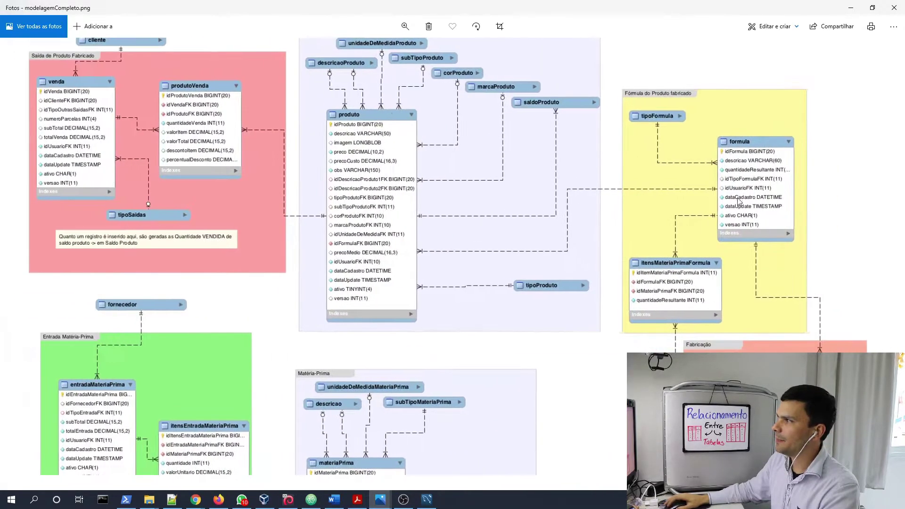
- Examine the Matéria-Prima layer, its materiaPrima table and relationships, and the surrounding layers of the example model
{"action": "scroll", "coordinate": [824, 193], "scroll_direction": "up", "scroll_amount": 2}
{"action": "left_click_drag", "start_coordinate": [824, 193], "coordinate": [757, 201]}
{"action": "left_click_drag", "start_coordinate": [689, 338], "coordinate": [727, 165]}
{"action": "left_click_drag", "start_coordinate": [769, 290], "coordinate": [576, 212]}
{"action": "scroll", "coordinate": [538, 270], "scroll_direction": "up", "scroll_amount": 2}
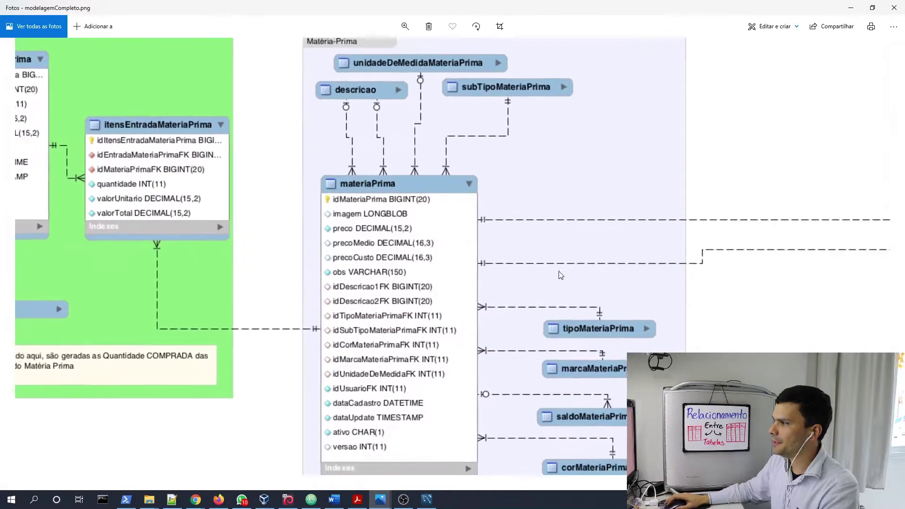
{"action": "scroll", "coordinate": [538, 271], "scroll_direction": "up", "scroll_amount": 1}
{"action": "left_click_drag", "start_coordinate": [530, 288], "coordinate": [536, 359]}
{"action": "left_click_drag", "start_coordinate": [402, 220], "coordinate": [384, 158]}
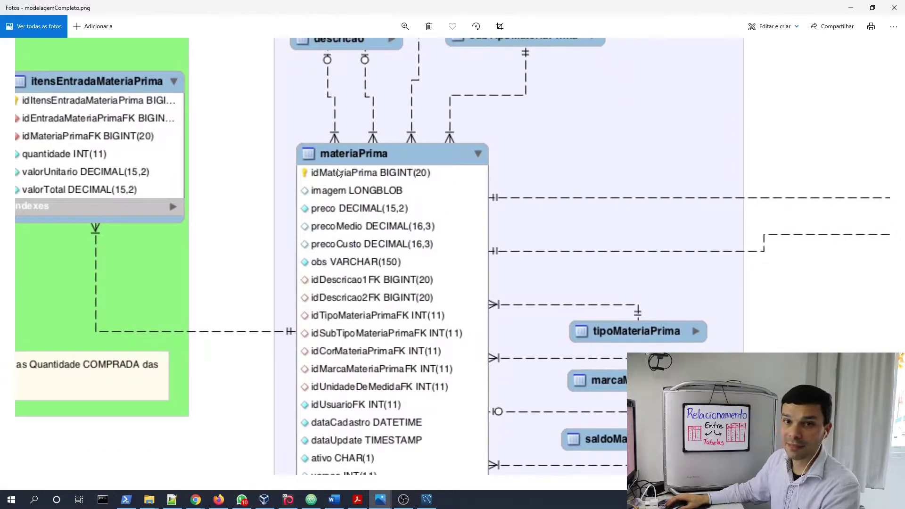
{"action": "scroll", "coordinate": [519, 216], "scroll_direction": "down", "scroll_amount": 1}
{"action": "left_click_drag", "start_coordinate": [511, 163], "coordinate": [522, 217]}
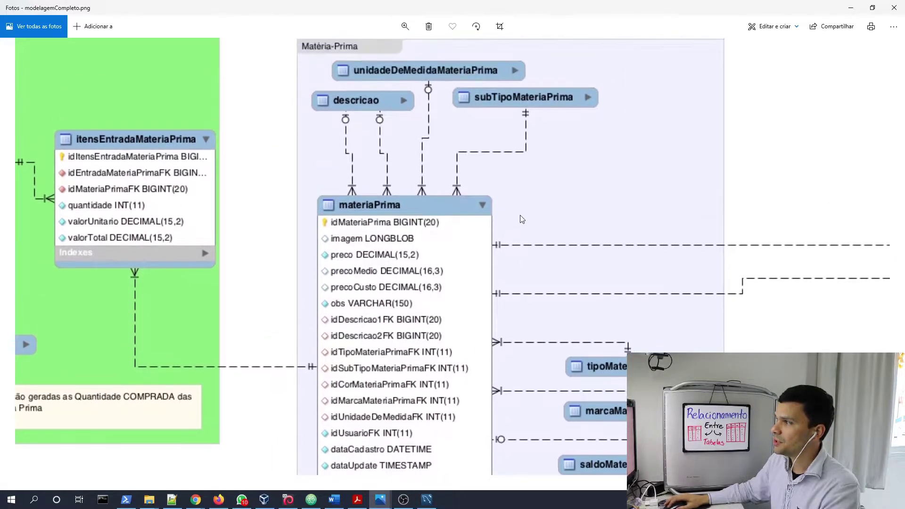
{"action": "left_click_drag", "start_coordinate": [521, 115], "coordinate": [490, 144]}
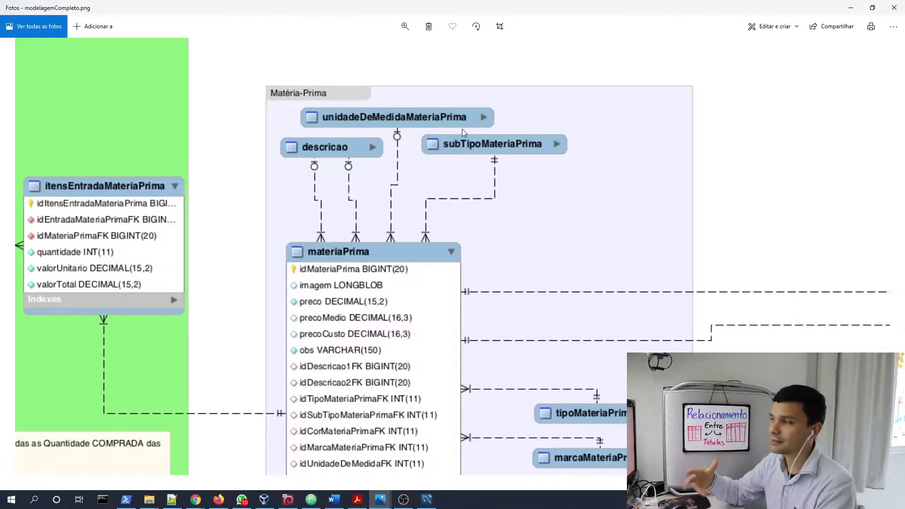
{"action": "scroll", "coordinate": [476, 137], "scroll_direction": "down", "scroll_amount": 5}
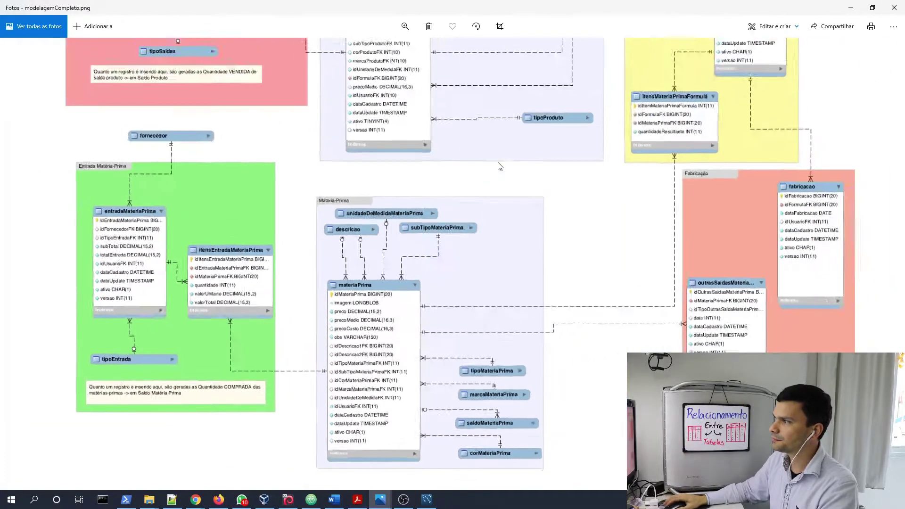
{"action": "scroll", "coordinate": [236, 157], "scroll_direction": "up", "scroll_amount": 3}
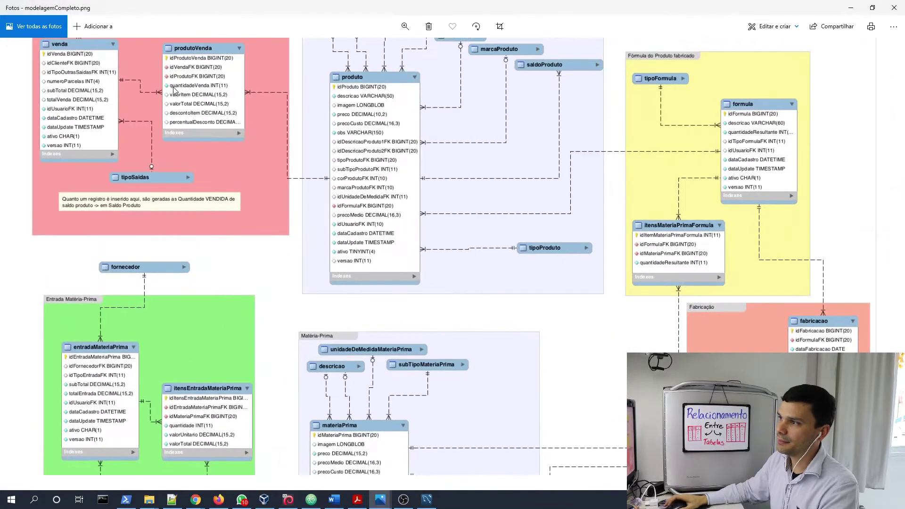
{"action": "left_click_drag", "start_coordinate": [235, 157], "coordinate": [184, 150]}
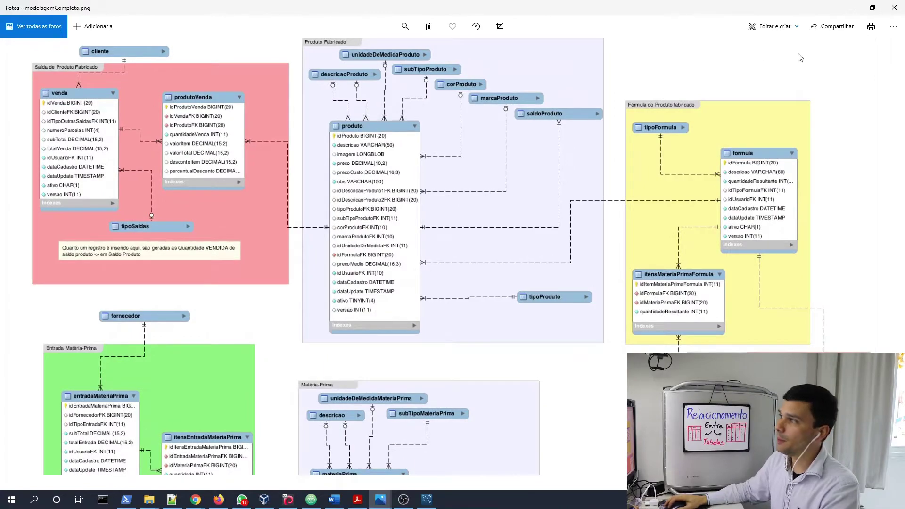
- Return to MySQL Workbench and draw a larger pink layer around the existing one
{"action": "left_click", "coordinate": [850, 8]}
{"action": "left_click", "coordinate": [262, 186]}
{"action": "left_click_drag", "start_coordinate": [325, 246], "coordinate": [193, 125]}
- Delete both the large and the small layer from the diagram
{"action": "right_click", "coordinate": [217, 154]}
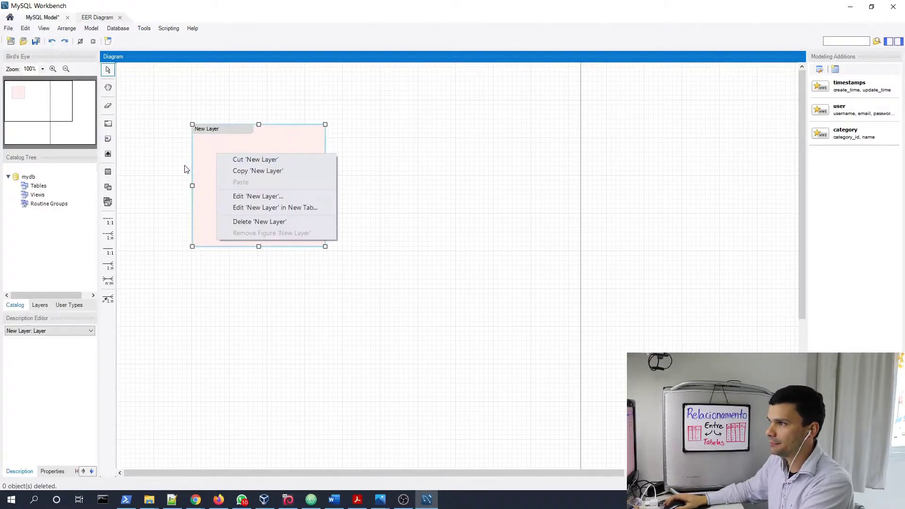
{"action": "left_click", "coordinate": [159, 192]}
{"action": "right_click", "coordinate": [219, 173]}
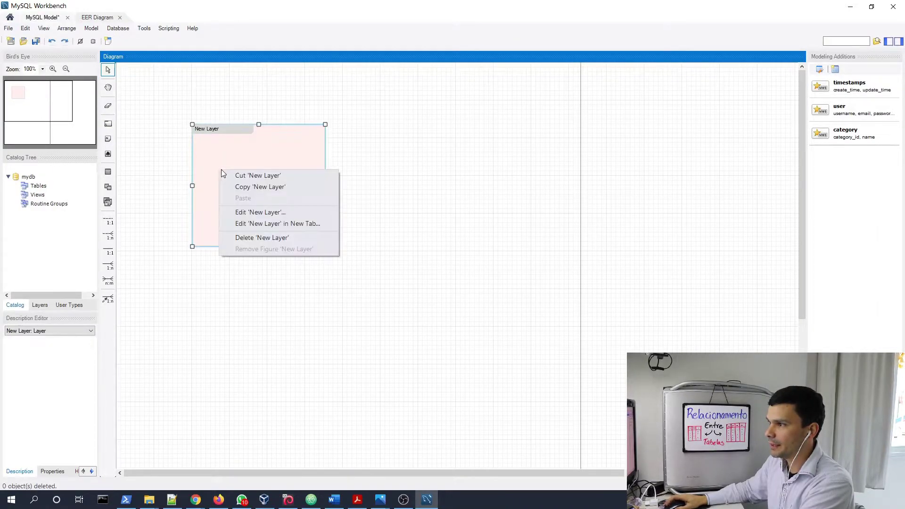
{"action": "left_click", "coordinate": [242, 237]}
{"action": "right_click", "coordinate": [222, 174]}
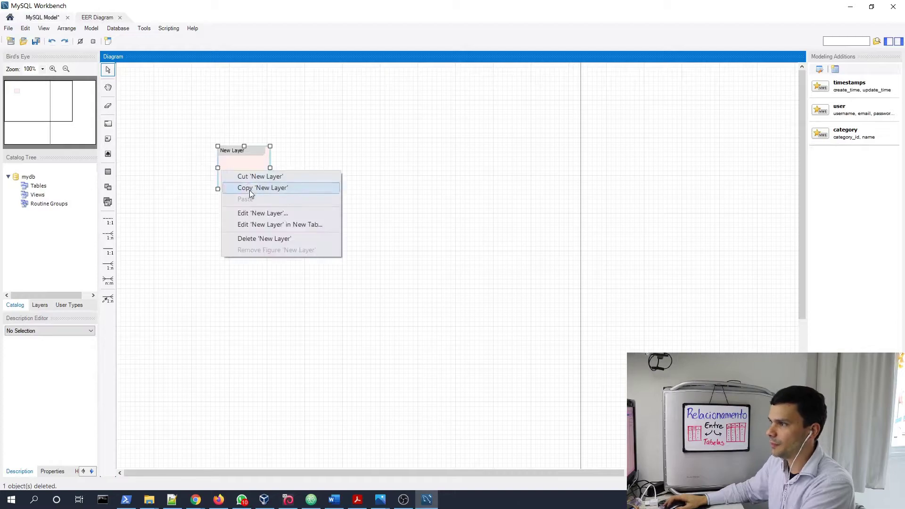
{"action": "left_click", "coordinate": [253, 237]}
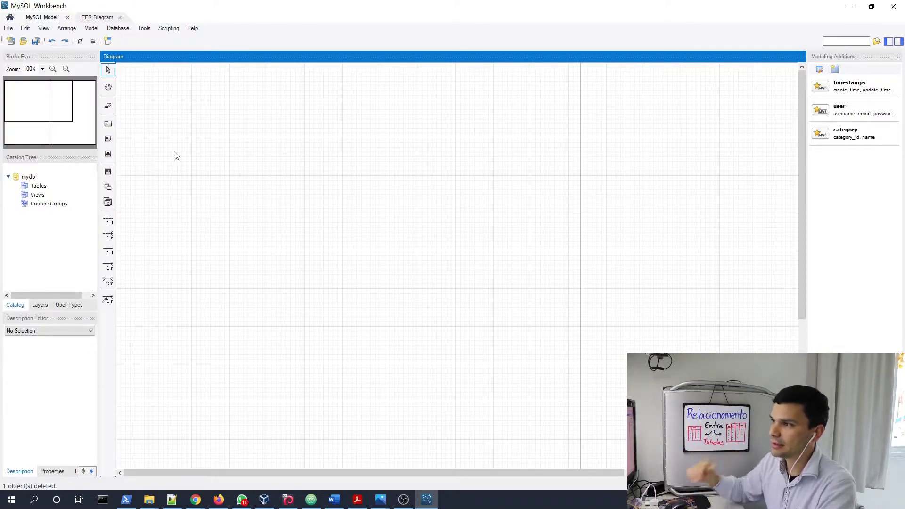
- Place a table in the upper-left area of the diagram and enlarge its box
{"action": "left_click", "coordinate": [108, 173]}
{"action": "left_click", "coordinate": [201, 151]}
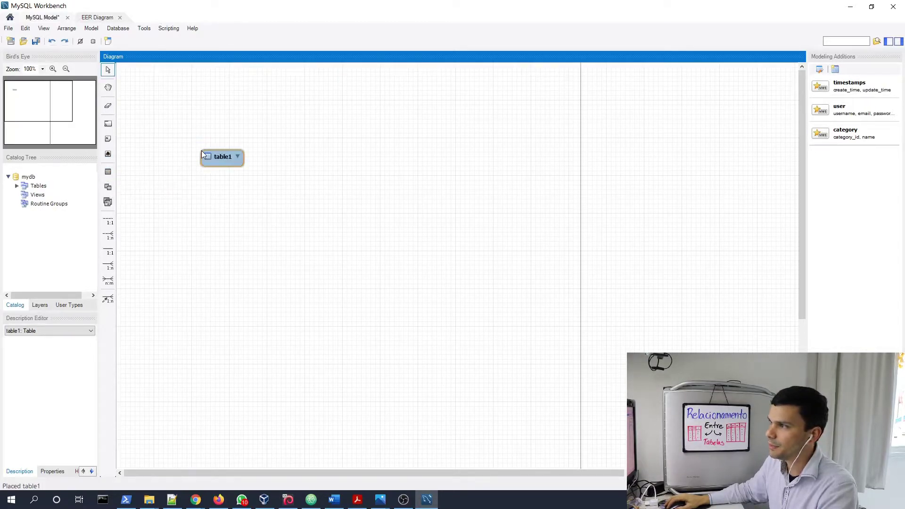
{"action": "left_click", "coordinate": [241, 166]}
{"action": "left_click_drag", "start_coordinate": [242, 166], "coordinate": [301, 215]}
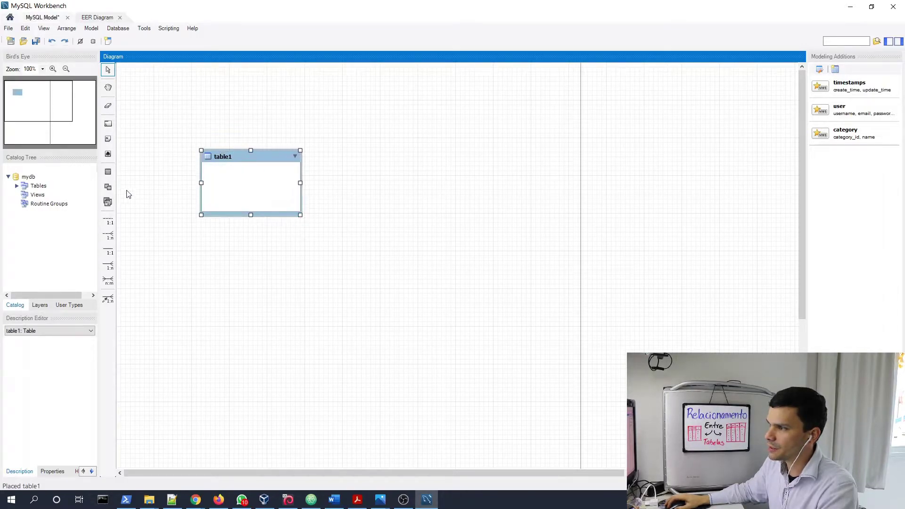
- Place and enlarge a second table to the right of table1, and shift table1 slightly left and down
{"action": "left_click", "coordinate": [108, 172]}
{"action": "left_click", "coordinate": [373, 166]}
{"action": "left_click", "coordinate": [413, 179]}
{"action": "left_click_drag", "start_coordinate": [413, 182], "coordinate": [485, 241]}
{"action": "left_click_drag", "start_coordinate": [242, 161], "coordinate": [213, 178]}
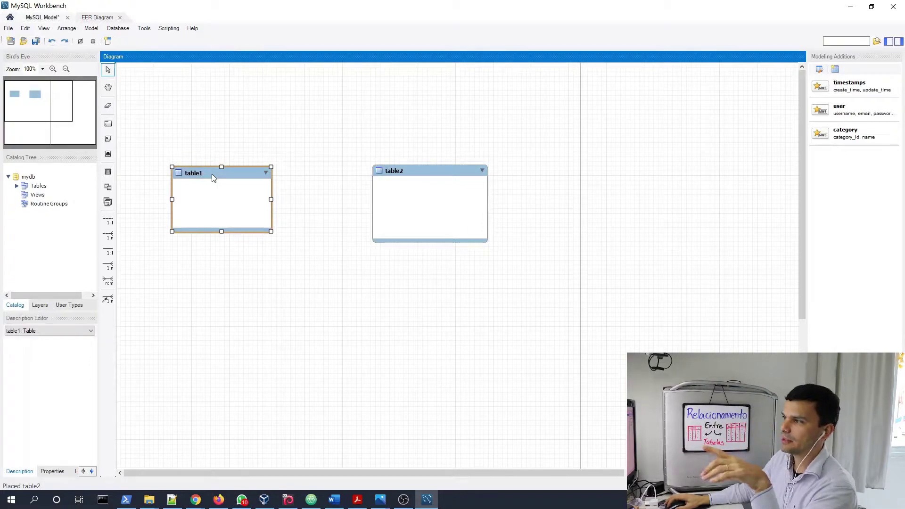
- Rename table1 to Cliente and add the INT column idCliente as its not-null primary key
{"action": "double_click", "coordinate": [211, 174]}
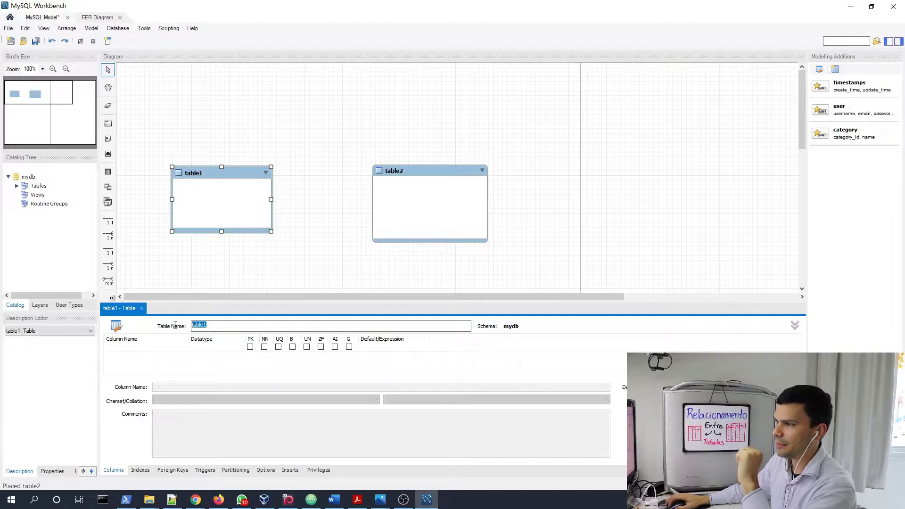
{"action": "key", "text": "Return"}
{"action": "left_click", "coordinate": [140, 348]}
{"action": "left_click", "coordinate": [140, 349]}
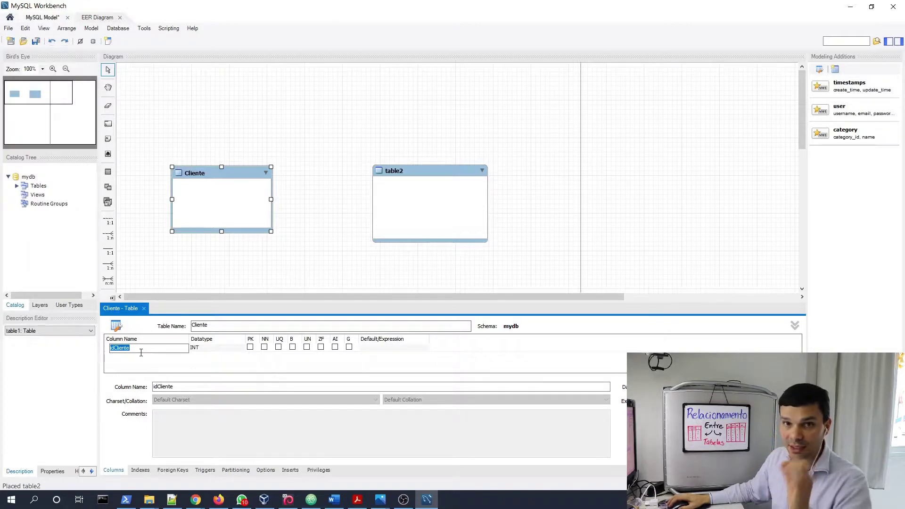
{"action": "key", "text": "Return"}
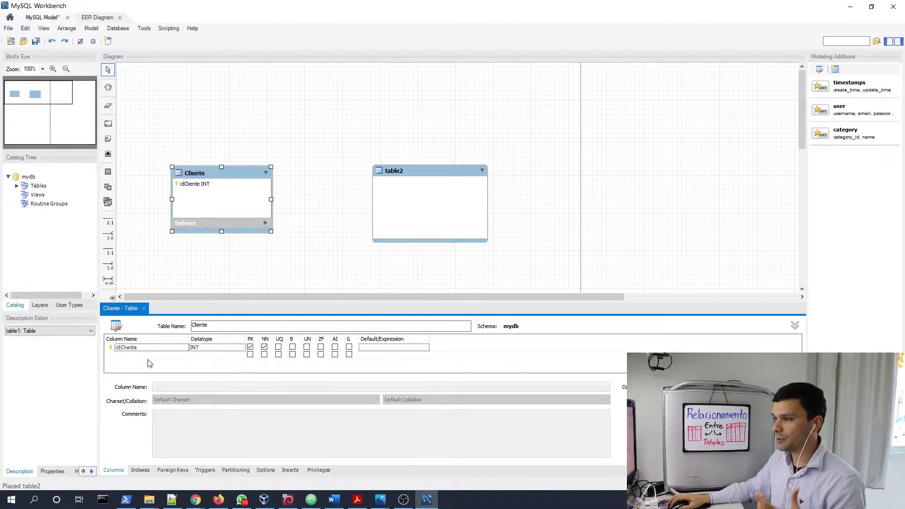
- Add the VARCHAR(45) columns nome and email to the Cliente table
{"action": "left_click", "coordinate": [149, 357]}
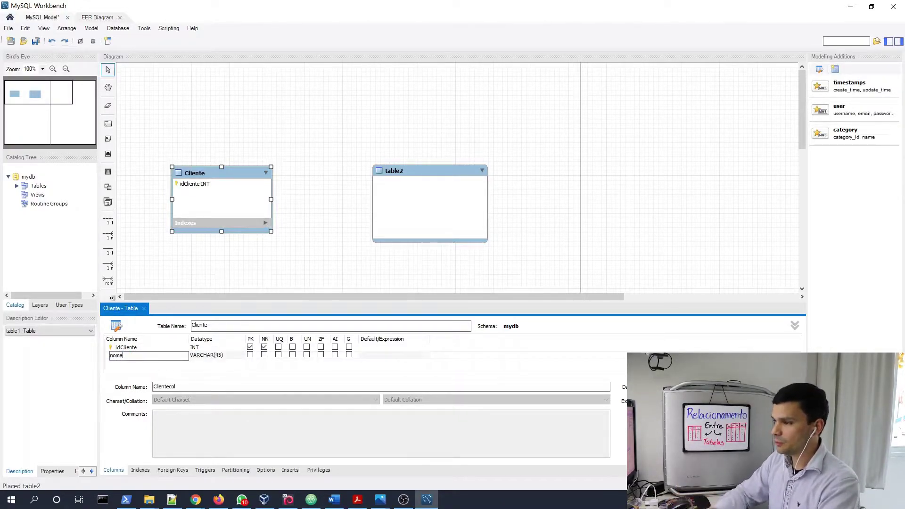
{"action": "type", "text": "nome"}
{"action": "key", "text": "Return"}
{"action": "left_click", "coordinate": [148, 364]}
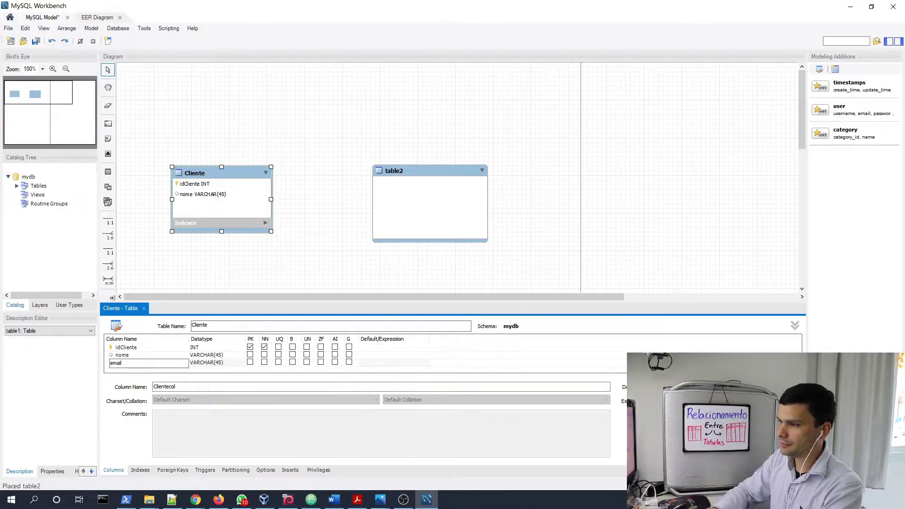
{"action": "type", "text": "email"}
{"action": "key", "text": "Tab"}
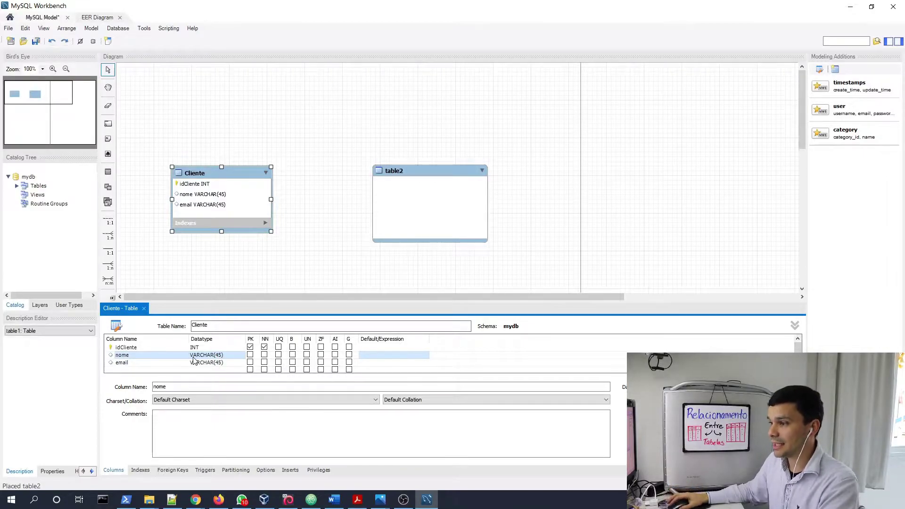
- Examine the data types available for the nome column of the Cliente table, from text and date types to numeric and BLOB types
{"action": "left_click", "coordinate": [237, 357]}
{"action": "left_click", "coordinate": [241, 355]}
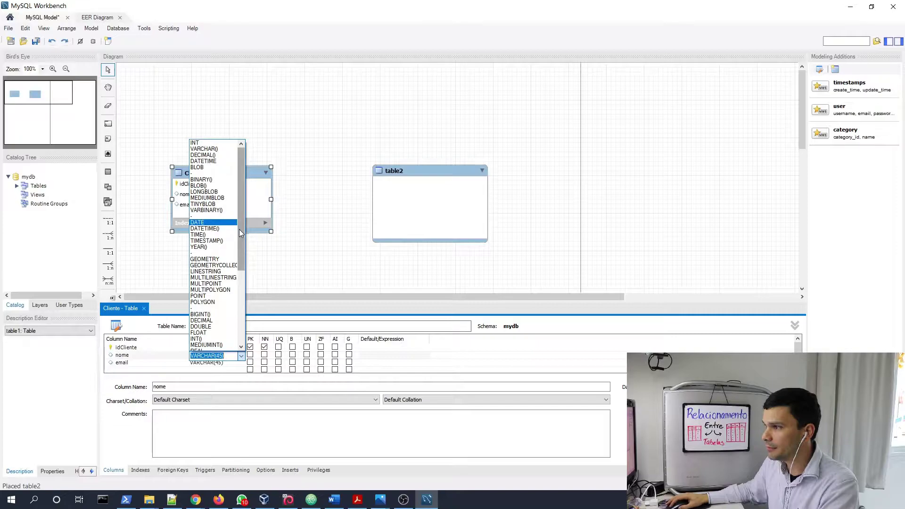
{"action": "left_click_drag", "start_coordinate": [240, 234], "coordinate": [241, 251]}
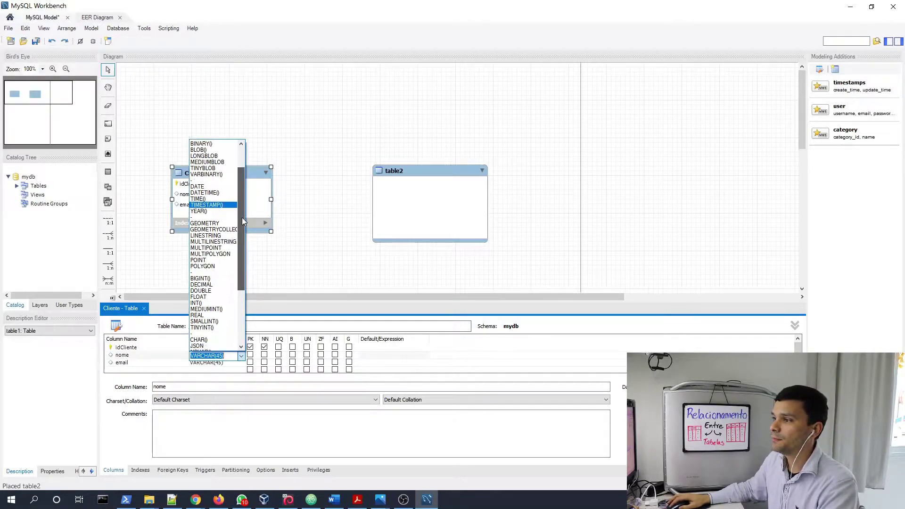
{"action": "scroll", "coordinate": [242, 223], "scroll_direction": "down", "scroll_amount": 1}
{"action": "left_click_drag", "start_coordinate": [242, 222], "coordinate": [246, 243]}
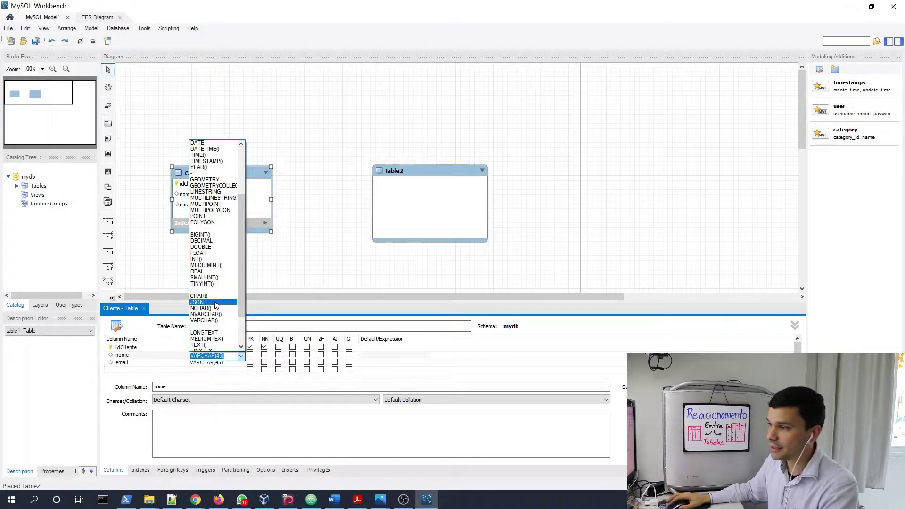
{"action": "left_click_drag", "start_coordinate": [240, 294], "coordinate": [238, 307]}
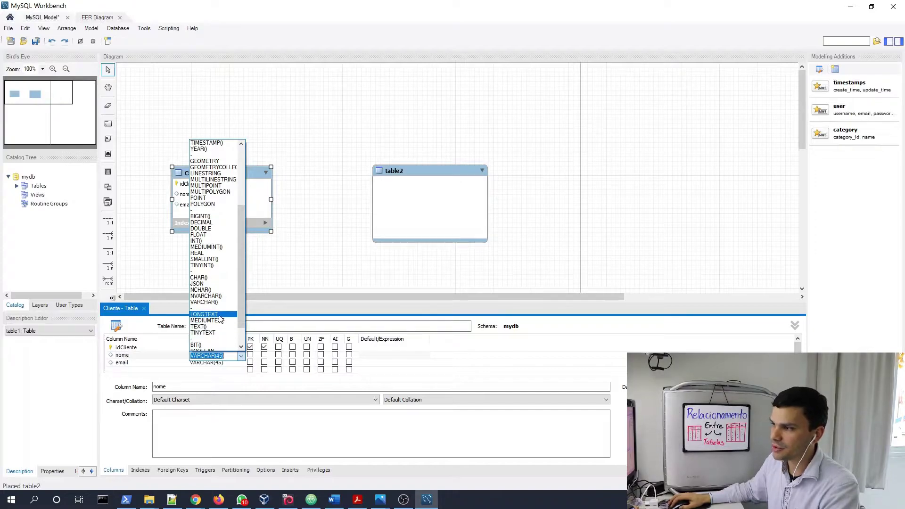
{"action": "left_click_drag", "start_coordinate": [240, 291], "coordinate": [242, 312]}
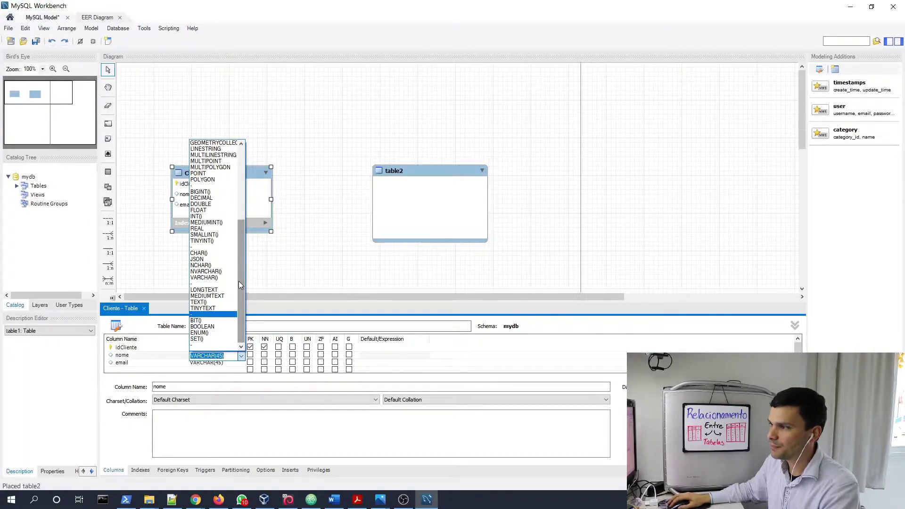
{"action": "left_click_drag", "start_coordinate": [238, 275], "coordinate": [238, 206]}
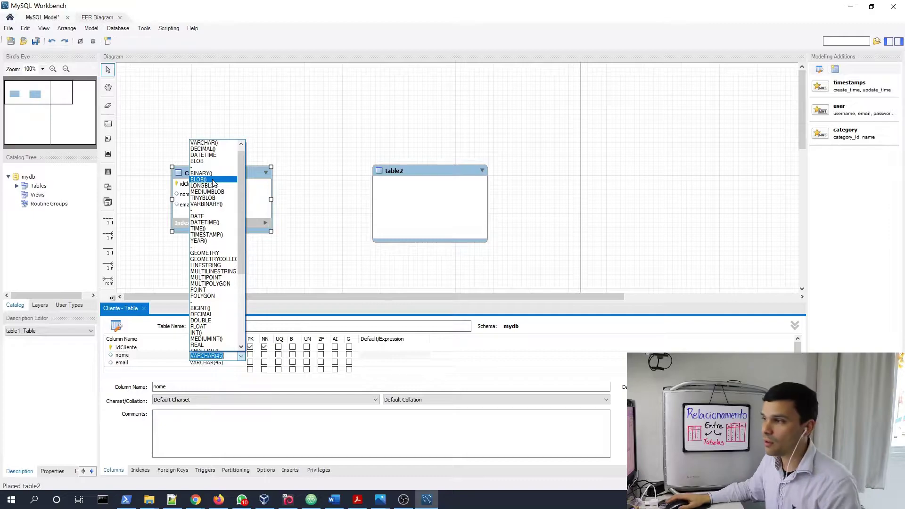
{"action": "left_click", "coordinate": [317, 184]}
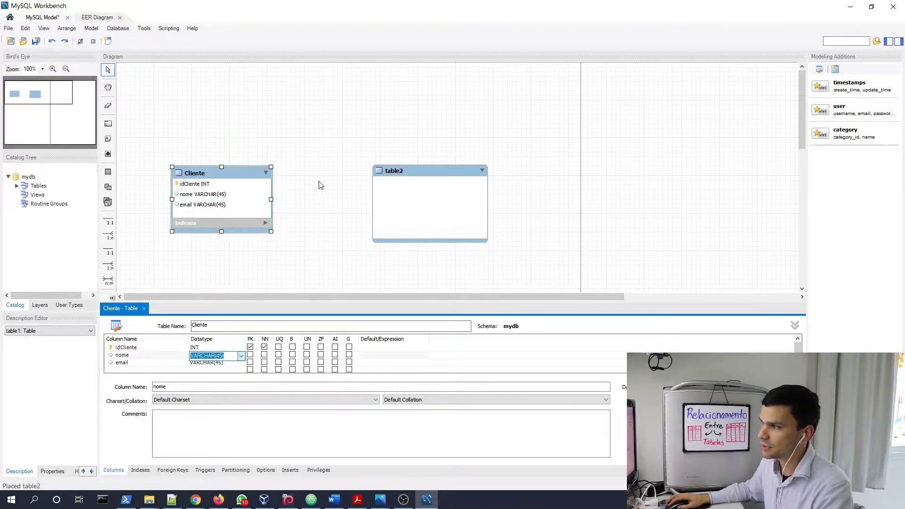
- Rename table2 to Cidade and add the INT column idCidade as its not-null primary key
{"action": "left_click", "coordinate": [225, 171]}
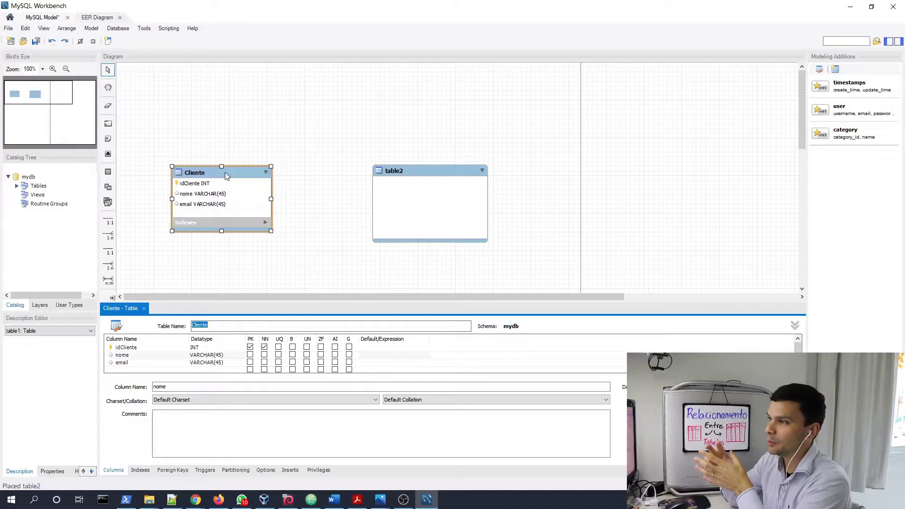
{"action": "left_click", "coordinate": [350, 183]}
{"action": "left_click", "coordinate": [426, 170]}
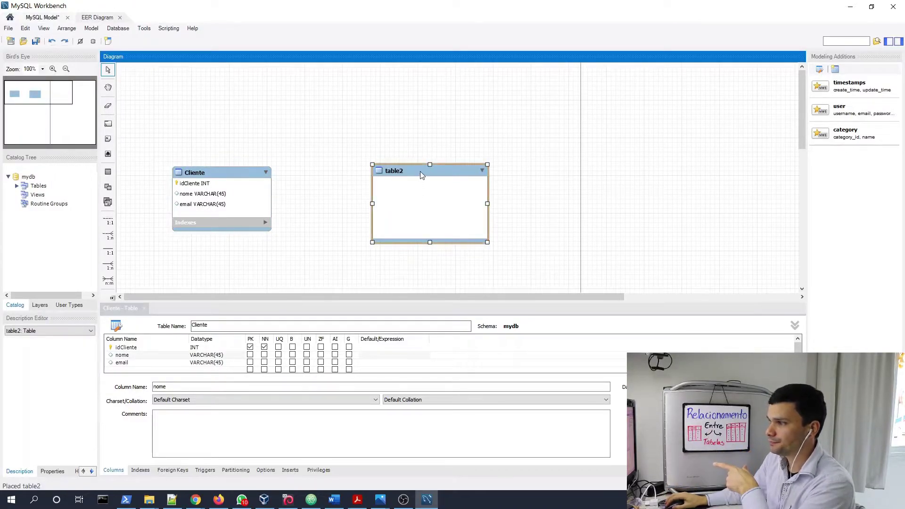
{"action": "double_click", "coordinate": [422, 175]}
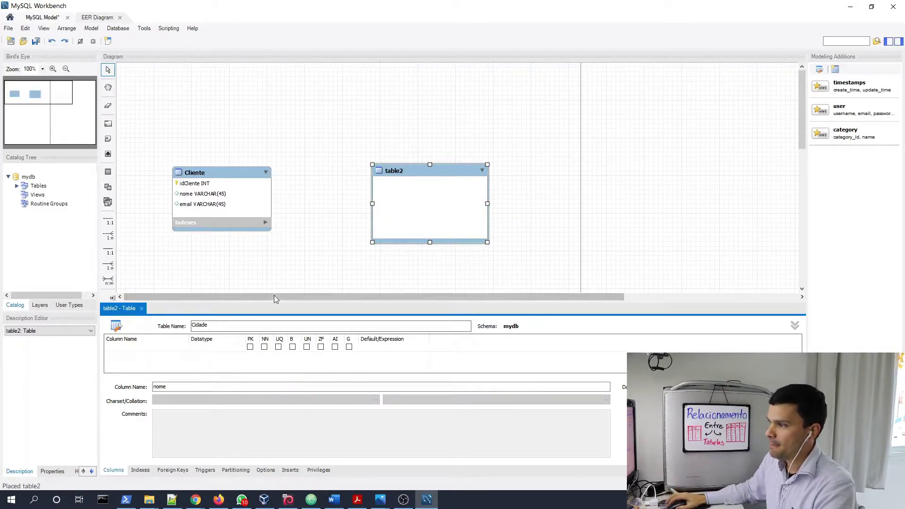
{"action": "left_click", "coordinate": [137, 350]}
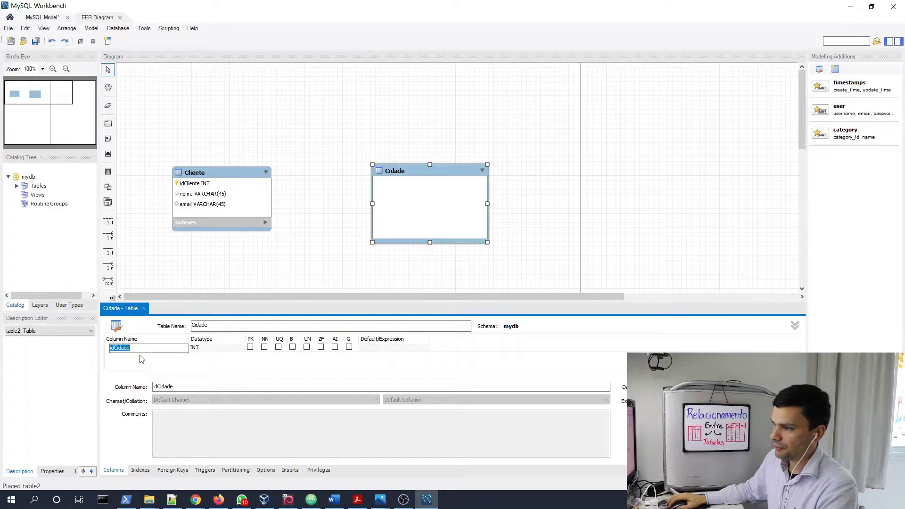
- Add the VARCHAR(45) columns nome and habitantes to the Cidade table
{"action": "left_click", "coordinate": [141, 355]}
{"action": "type", "text": "no"}
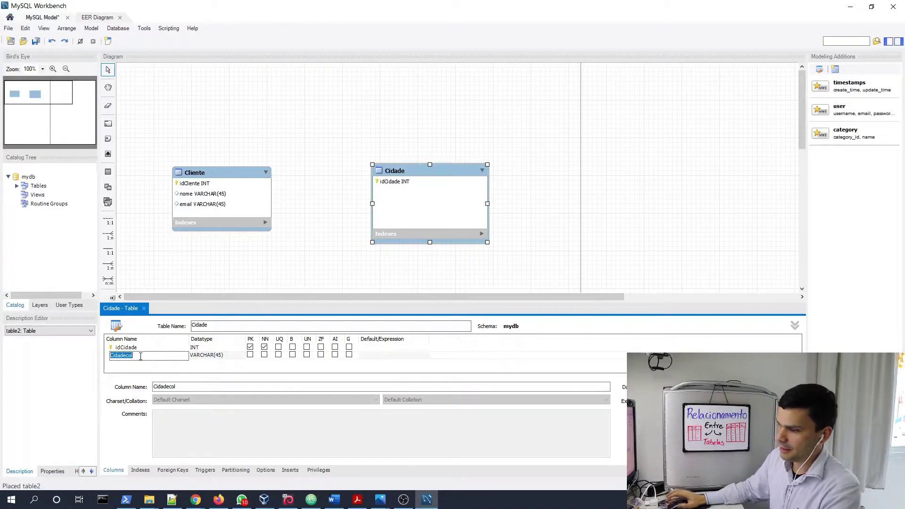
{"action": "type", "text": "me"}
{"action": "key", "text": "Return"}
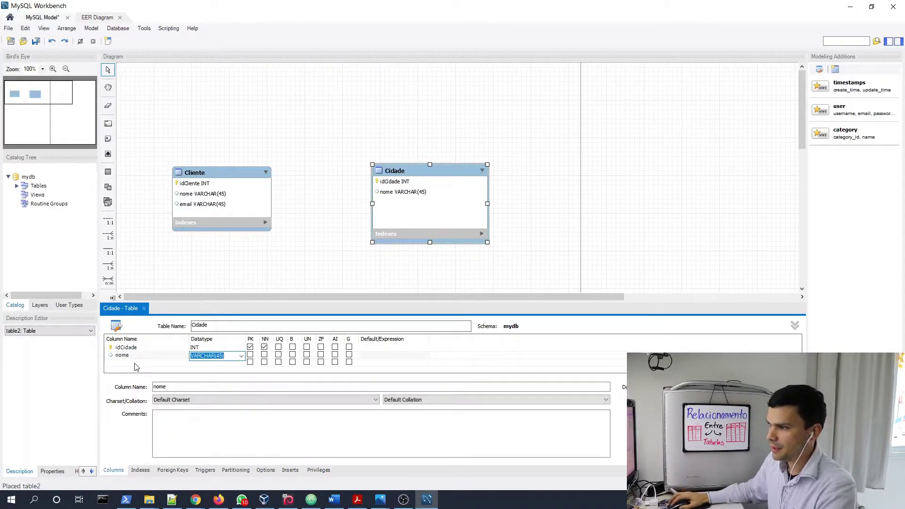
{"action": "left_click", "coordinate": [135, 363]}
{"action": "key", "text": "BackSpace"}
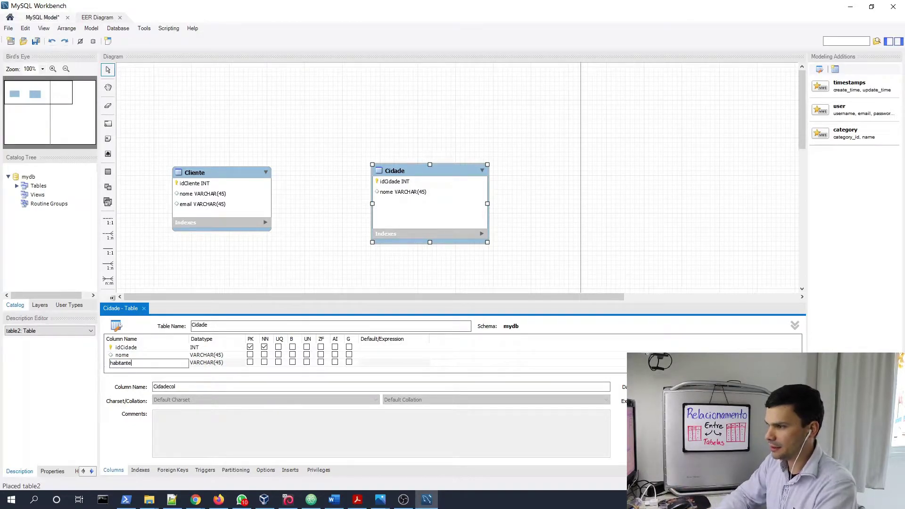
{"action": "key", "text": "Tab"}
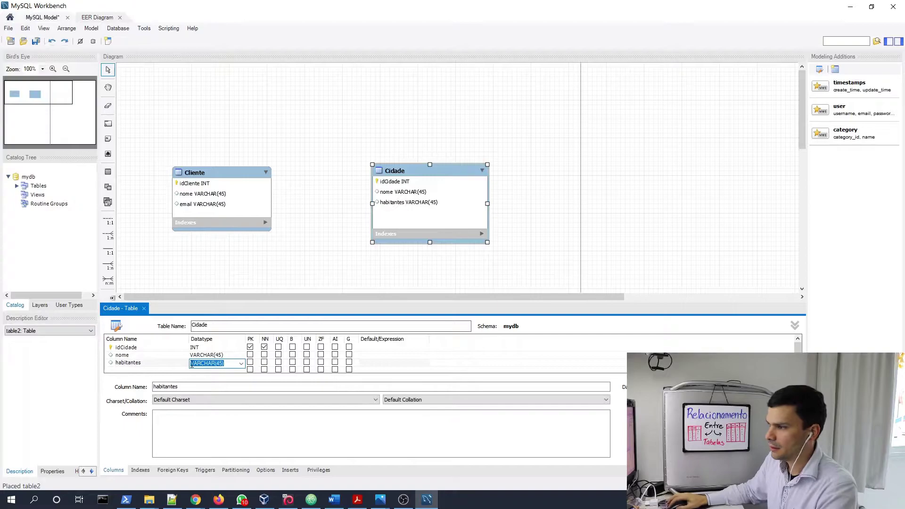
- Try to set the habitantes column's datatype to an integer type from the list of available types
{"action": "left_click", "coordinate": [242, 364]}
{"action": "type", "text": "i"}
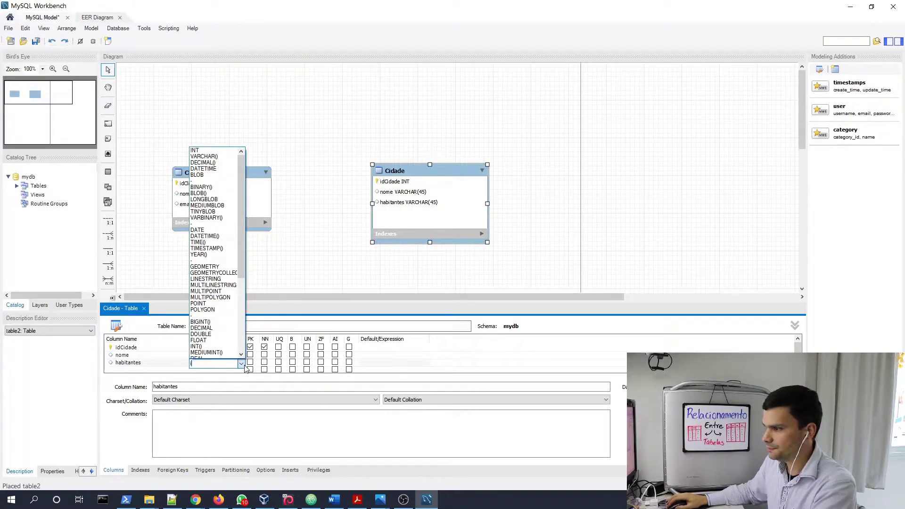
{"action": "type", "text": "n"}
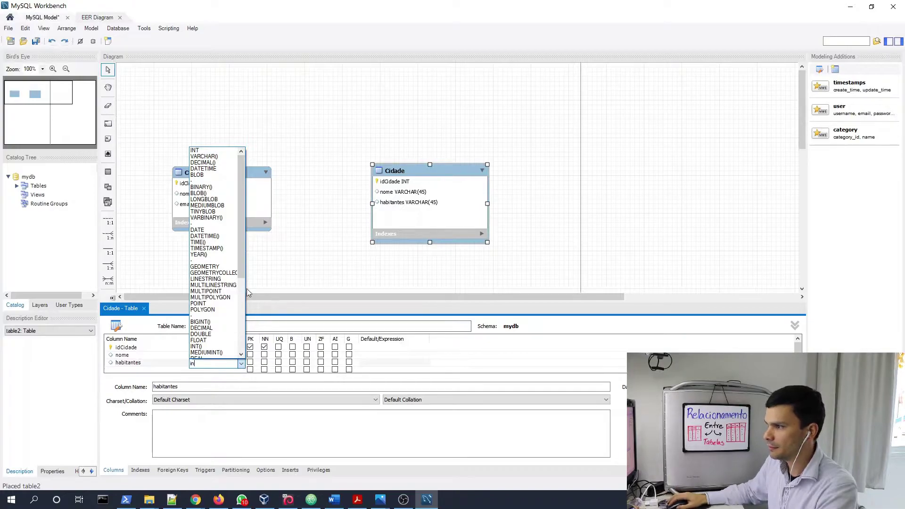
{"action": "scroll", "coordinate": [221, 306], "scroll_direction": "down", "scroll_amount": 3}
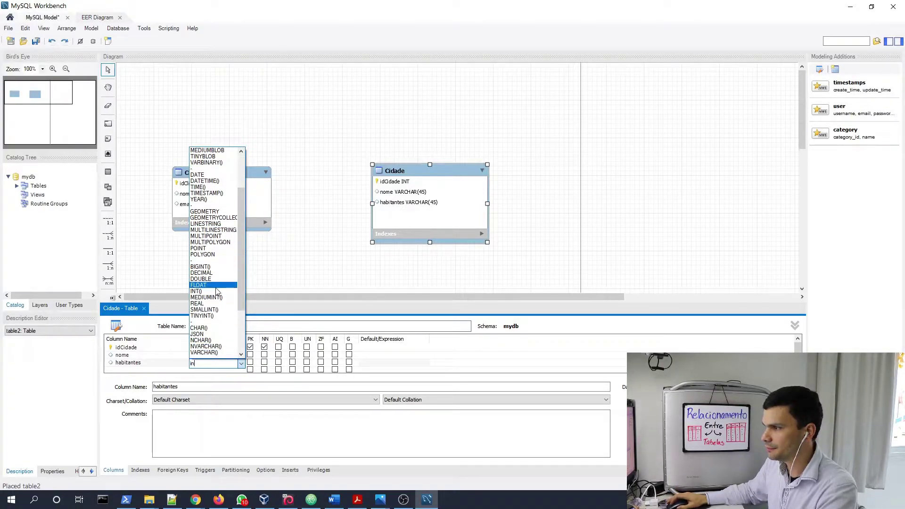
{"action": "left_click", "coordinate": [219, 285]}
{"action": "type", "text": "int"}
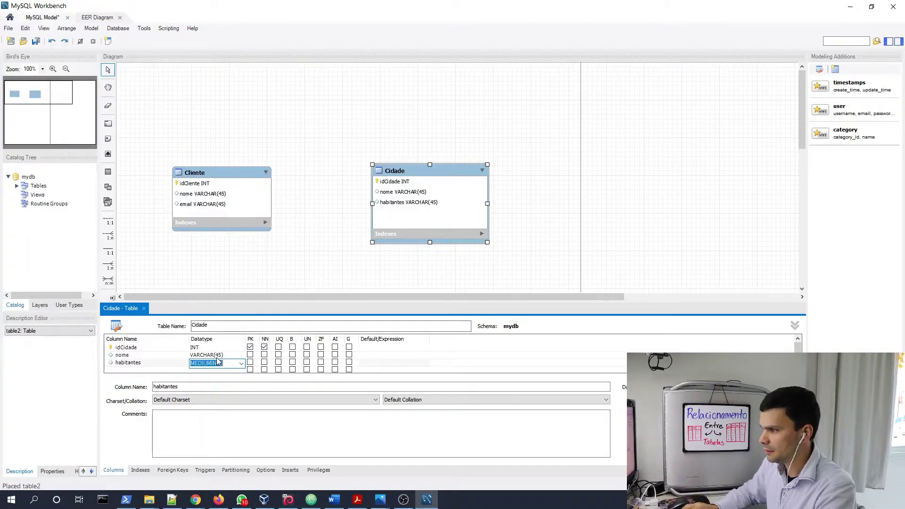
{"action": "left_click", "coordinate": [261, 269]}
{"action": "left_click", "coordinate": [508, 271]}
{"action": "left_click", "coordinate": [200, 366]}
{"action": "key", "text": "Return"}
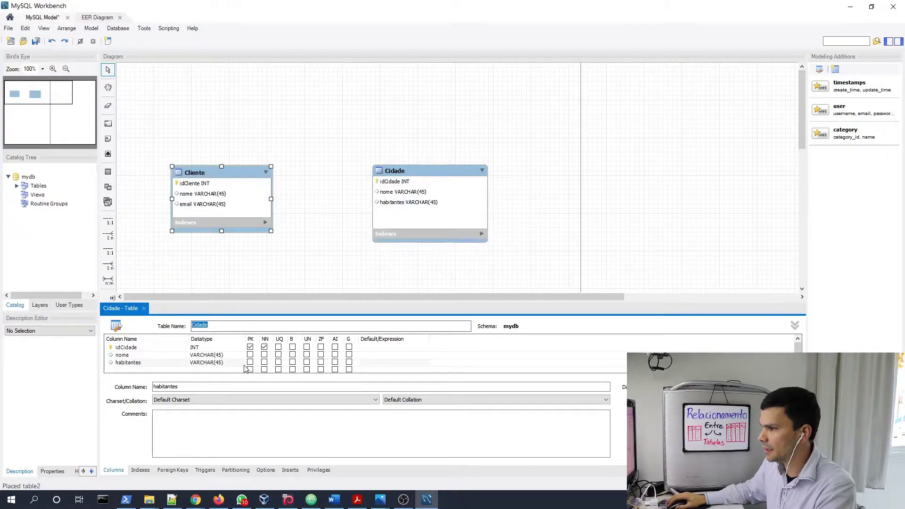
- Set the datatype of the habitantes column in the Cidade table to INT(11)
{"action": "left_click", "coordinate": [220, 364]}
{"action": "type", "text": "in"}
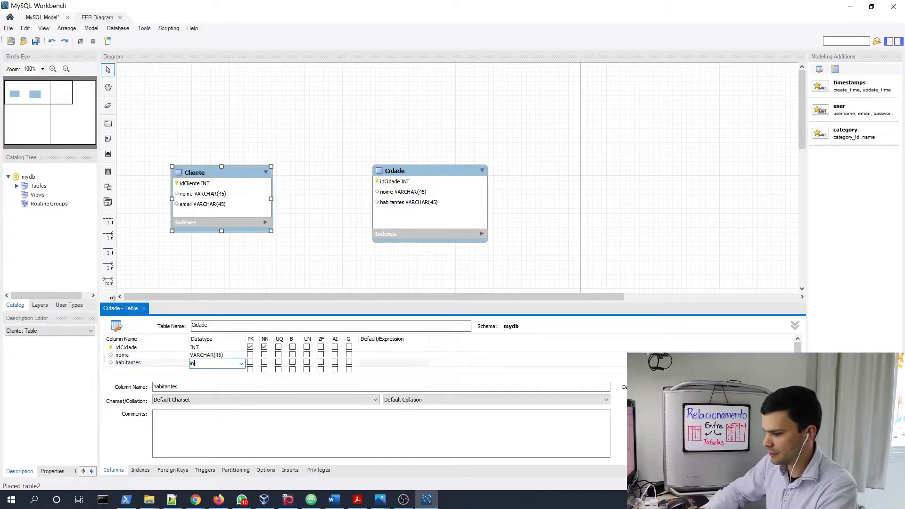
{"action": "type", "text": "t9"}
{"action": "key", "text": "BackSpace"}
{"action": "type", "text": "("}
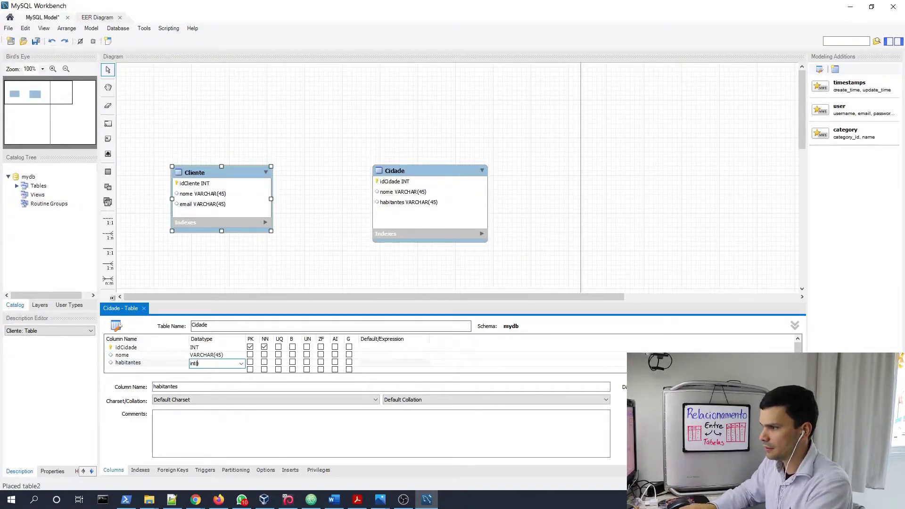
{"action": "key", "text": "Return"}
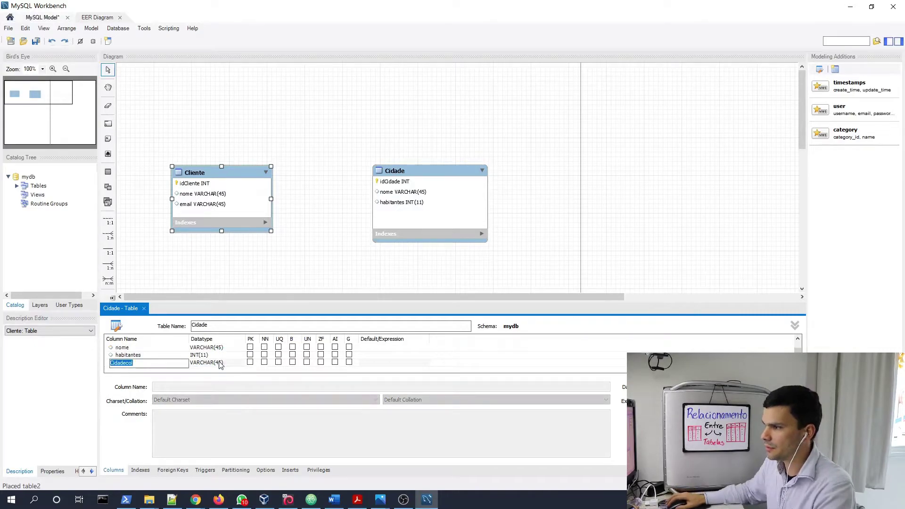
- Delete the surplus Cidadecol column from the Cidade table
{"action": "left_click", "coordinate": [408, 363]}
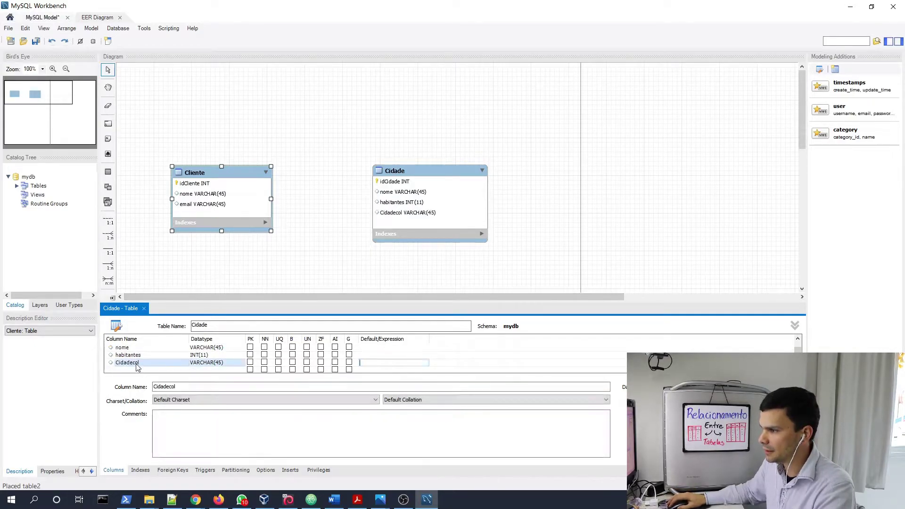
{"action": "right_click", "coordinate": [117, 368]}
{"action": "left_click", "coordinate": [116, 366]}
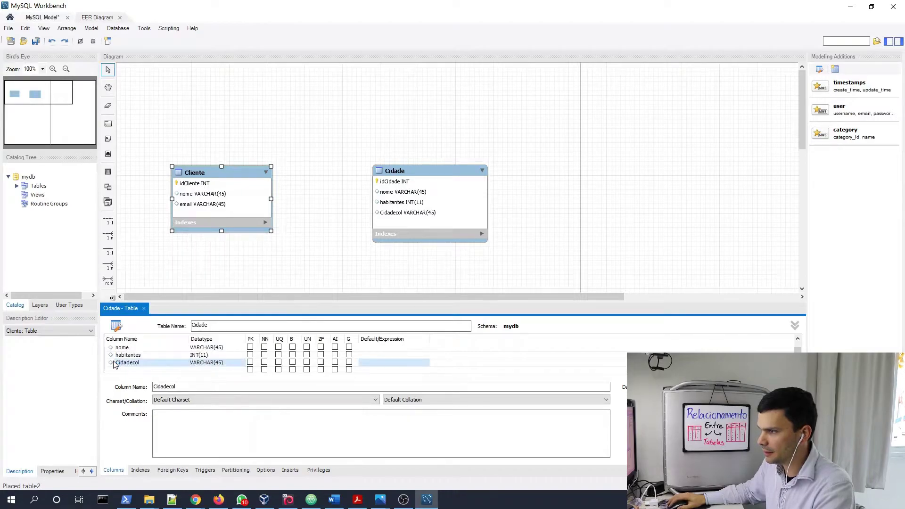
{"action": "right_click", "coordinate": [115, 364]}
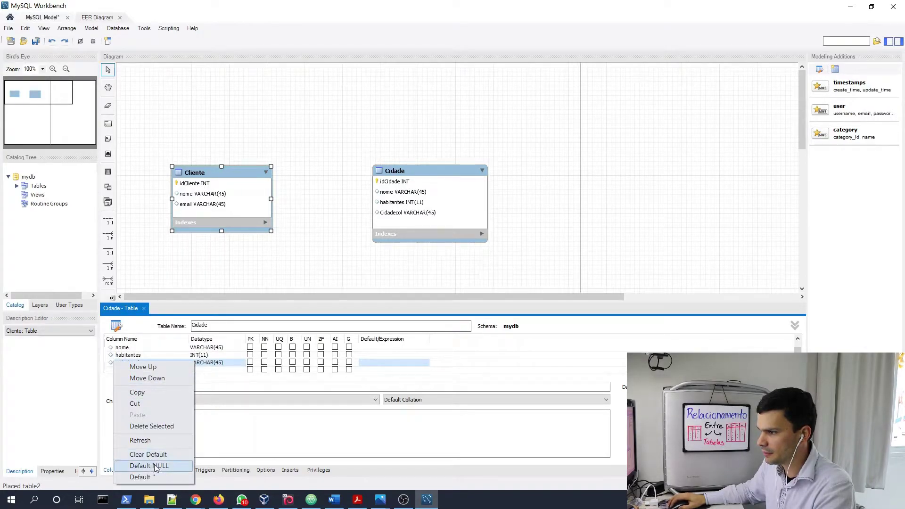
{"action": "left_click", "coordinate": [150, 426]}
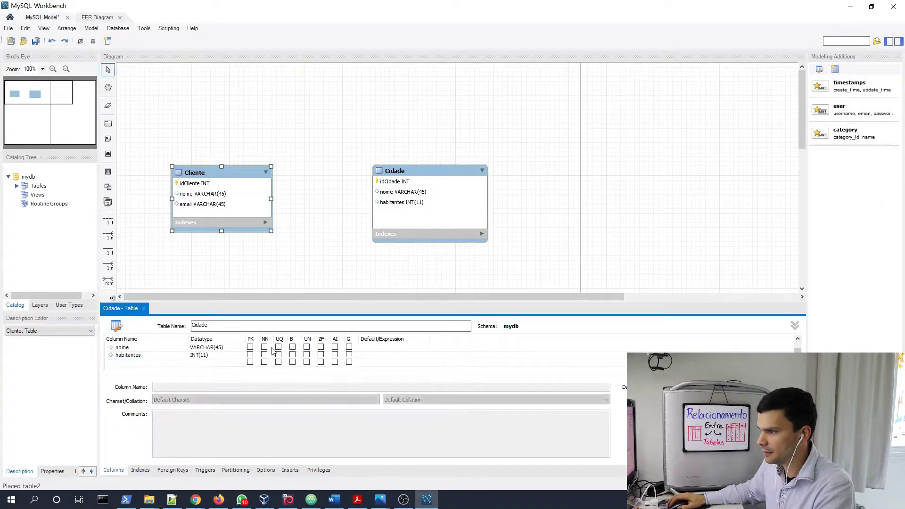
- Move the Cliente and Cidade tables up toward the diagram's upper edge, bringing them closer together
{"action": "left_click", "coordinate": [310, 287]}
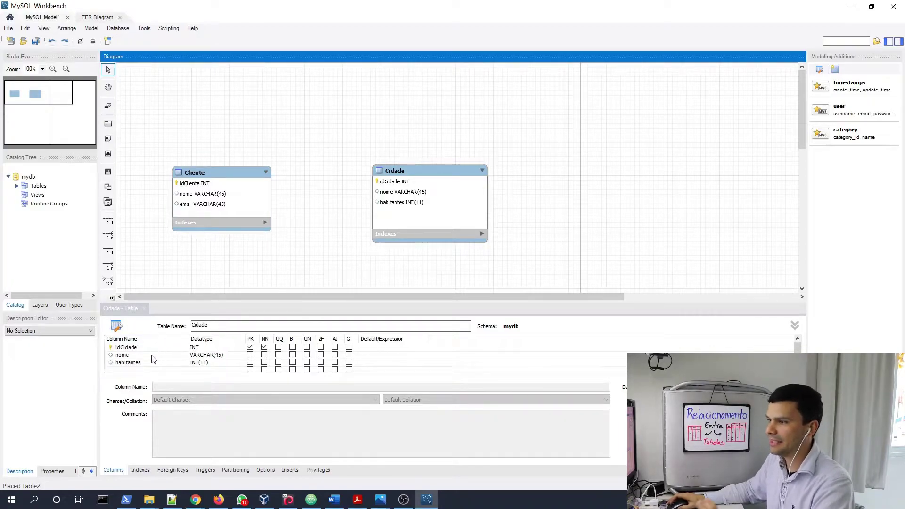
{"action": "left_click_drag", "start_coordinate": [240, 173], "coordinate": [224, 95]}
{"action": "left_click_drag", "start_coordinate": [447, 170], "coordinate": [382, 96]}
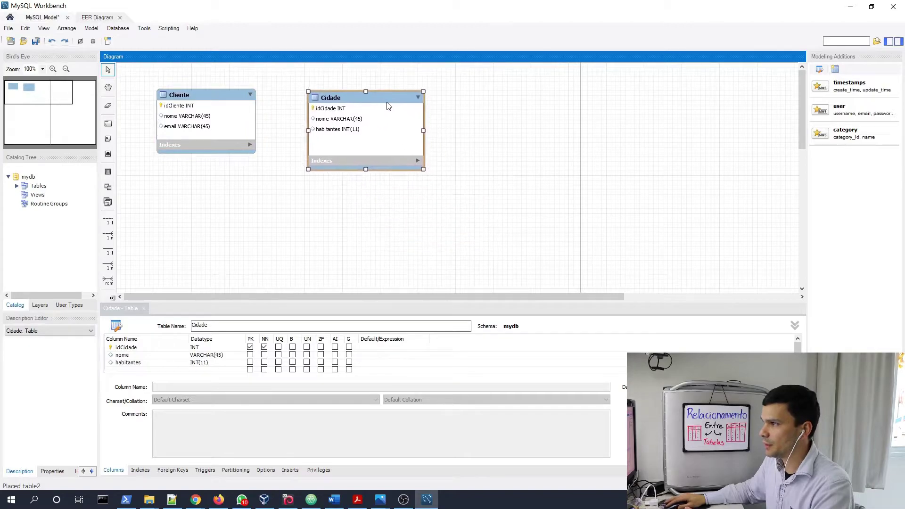
- Copy the Cliente and Cidade tables together and paste them into the same diagram as duplicated schema objects
{"action": "left_click", "coordinate": [220, 95], "text": "ctrl"}
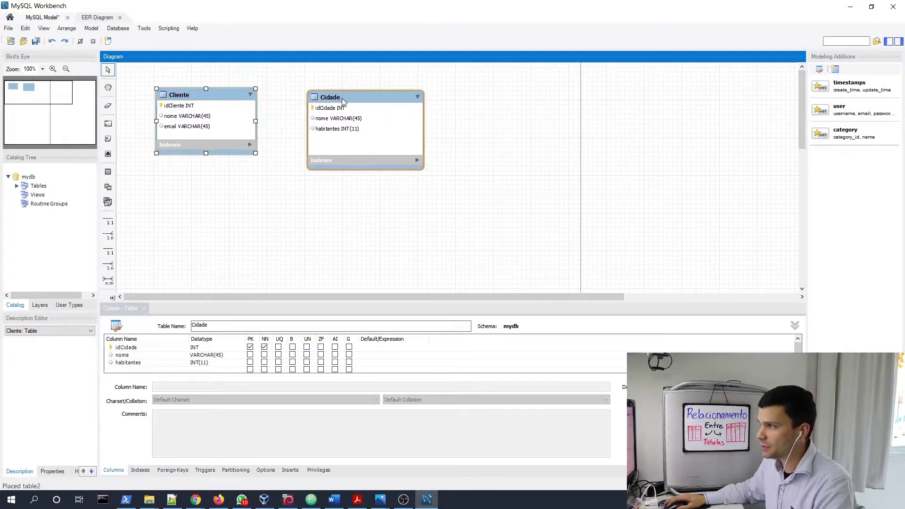
{"action": "key", "text": "ctrl+c"}
{"action": "key", "text": "ctrl+v"}
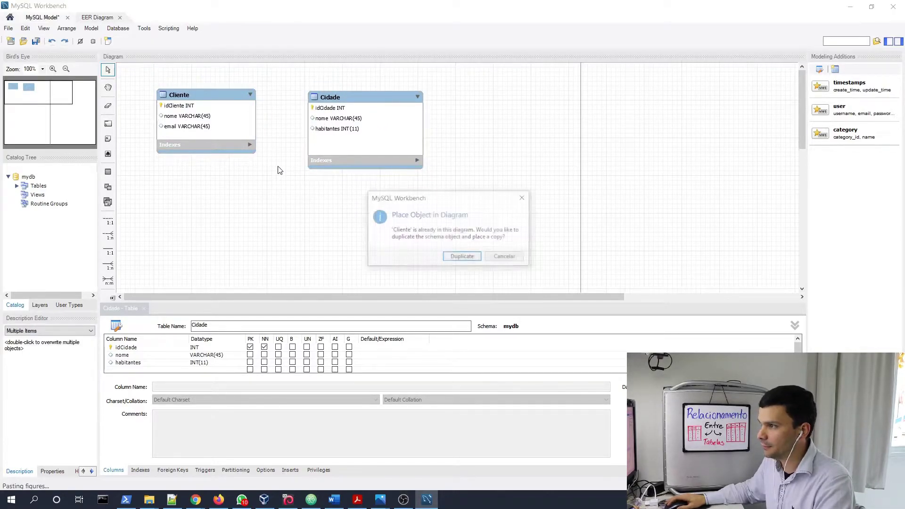
{"action": "left_click", "coordinate": [457, 256]}
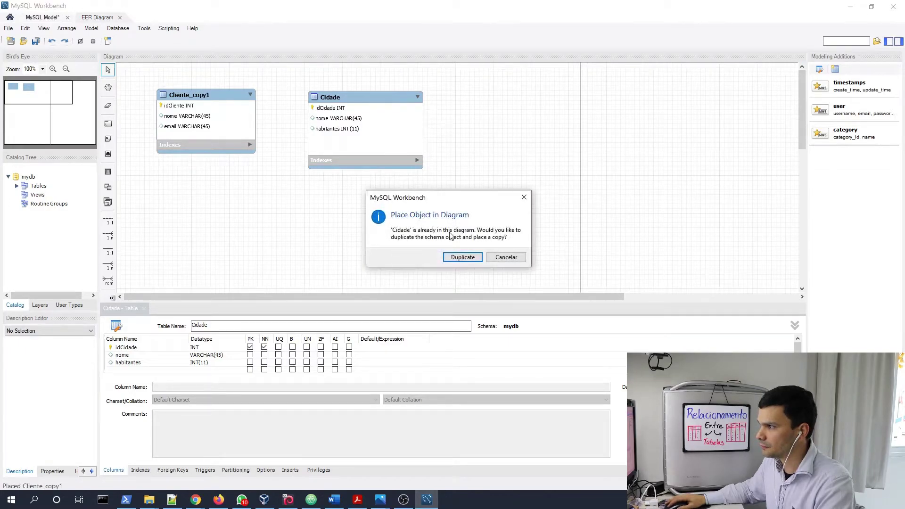
{"action": "left_click", "coordinate": [468, 261]}
- Arrange the four tables in two rows, with Cliente and Cidade at the diagram's upper edge and each copy directly below its original
{"action": "left_click_drag", "start_coordinate": [221, 99], "coordinate": [212, 188]}
{"action": "scroll", "coordinate": [406, 128], "scroll_direction": "right", "scroll_amount": 1}
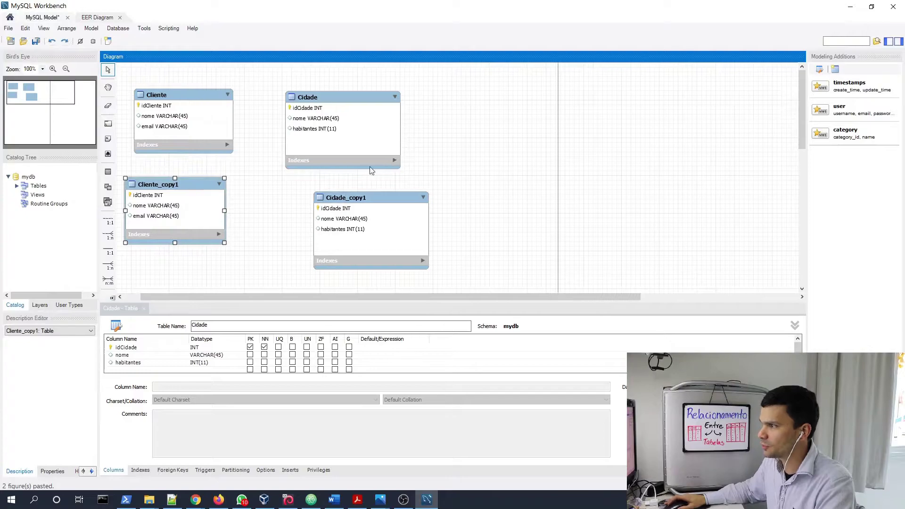
{"action": "left_click_drag", "start_coordinate": [190, 97], "coordinate": [193, 79]}
{"action": "left_click_drag", "start_coordinate": [195, 185], "coordinate": [211, 152]}
{"action": "left_click_drag", "start_coordinate": [330, 97], "coordinate": [324, 79]}
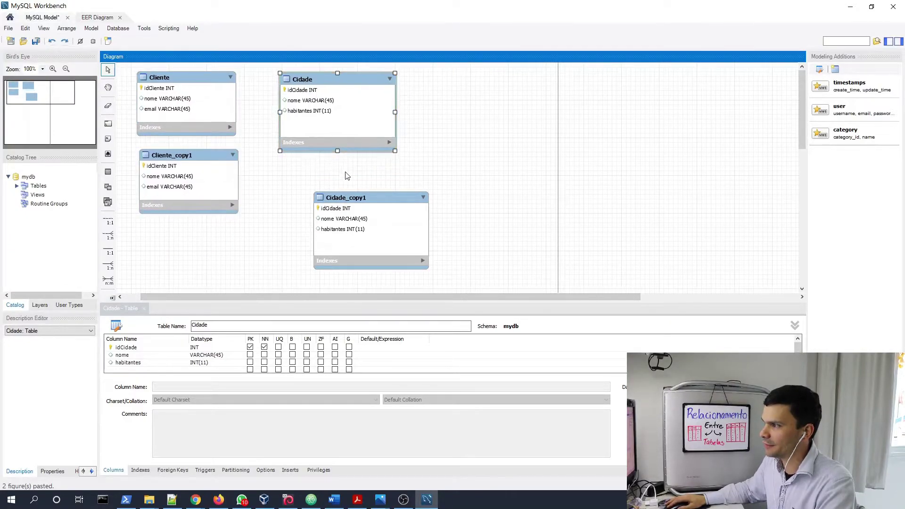
{"action": "left_click_drag", "start_coordinate": [355, 198], "coordinate": [316, 170]}
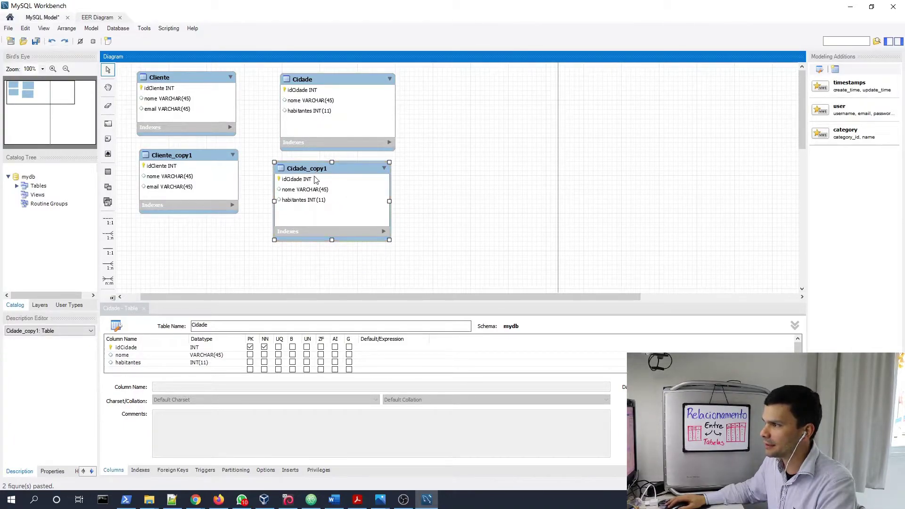
- Paste a second duplicated pair of Cliente and Cidade tables and place each one below its first copy
{"action": "left_click", "coordinate": [187, 252]}
{"action": "key", "text": "ctrl+v"}
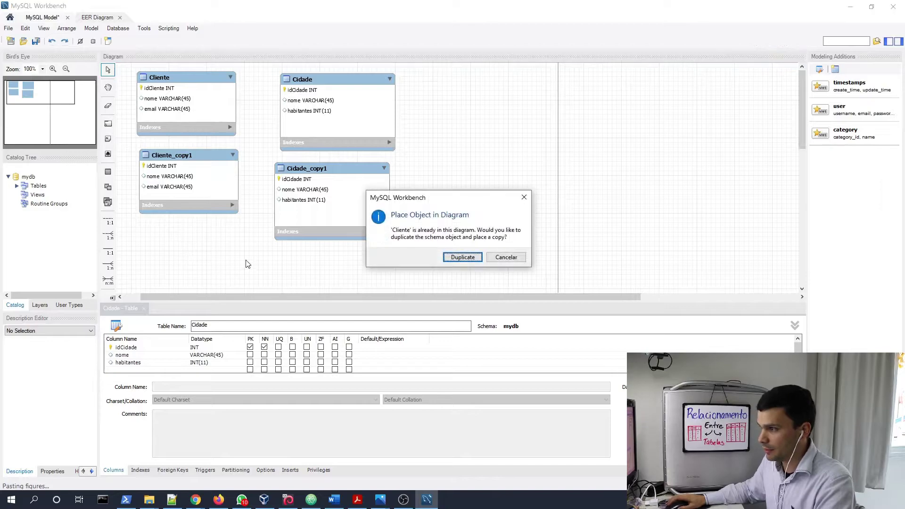
{"action": "left_click", "coordinate": [476, 258]}
{"action": "left_click", "coordinate": [462, 257]}
{"action": "left_click_drag", "start_coordinate": [187, 95], "coordinate": [191, 230]}
{"action": "left_click_drag", "start_coordinate": [329, 97], "coordinate": [316, 255]}
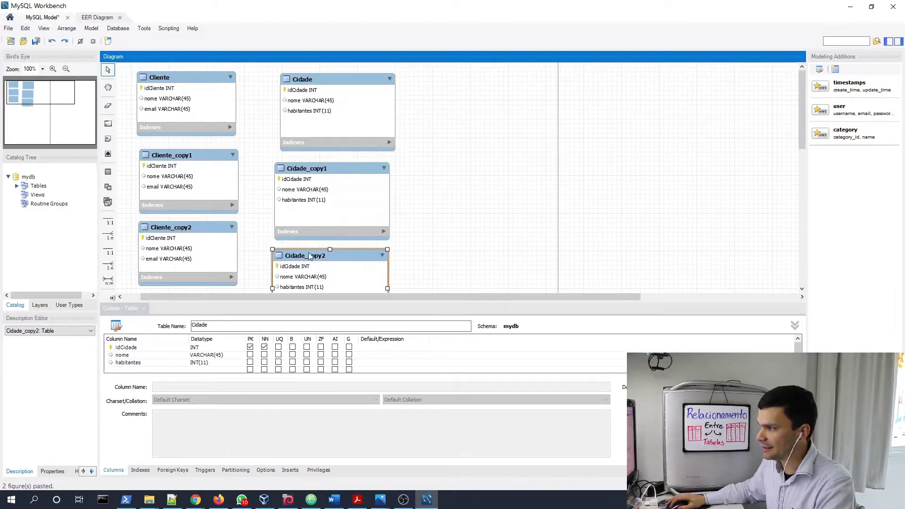
- Space the six tables out into three separate rows, with Cliente tables in one column and Cidade tables in another
{"action": "left_click_drag", "start_coordinate": [219, 232], "coordinate": [220, 251]}
{"action": "left_click_drag", "start_coordinate": [205, 165], "coordinate": [206, 191]}
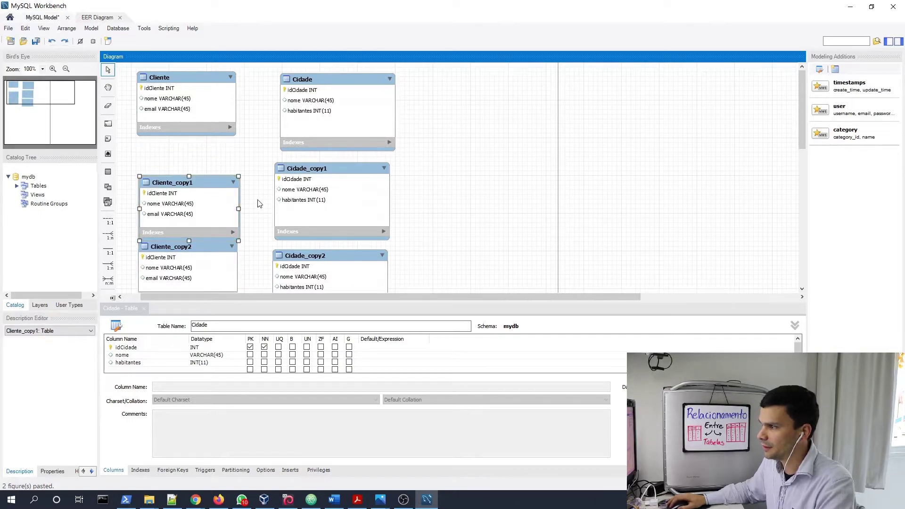
{"action": "left_click", "coordinate": [66, 69]}
{"action": "left_click_drag", "start_coordinate": [186, 216], "coordinate": [185, 240]}
{"action": "left_click_drag", "start_coordinate": [277, 230], "coordinate": [277, 230]}
{"action": "left_click_drag", "start_coordinate": [188, 165], "coordinate": [182, 160]}
{"action": "left_click_drag", "start_coordinate": [272, 150], "coordinate": [279, 162]}
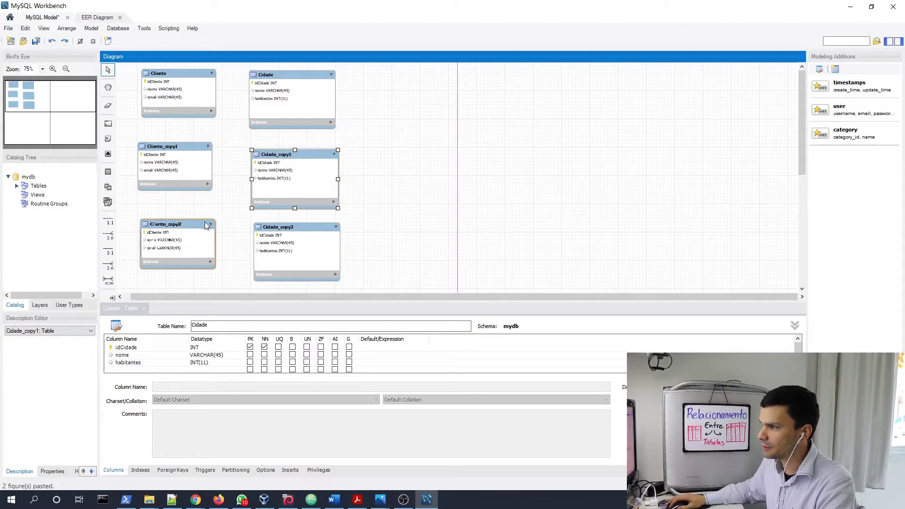
{"action": "left_click_drag", "start_coordinate": [174, 225], "coordinate": [170, 227]}
{"action": "left_click_drag", "start_coordinate": [283, 228], "coordinate": [277, 228]}
{"action": "left_click_drag", "start_coordinate": [283, 157], "coordinate": [268, 153]}
{"action": "left_click_drag", "start_coordinate": [283, 76], "coordinate": [277, 75]}
{"action": "mouse_move", "coordinate": [198, 226]}
{"action": "left_mouse_down"}
{"action": "mouse_move", "coordinate": [210, 227]}
{"action": "mouse_move", "coordinate": [189, 227]}
{"action": "left_mouse_up"}
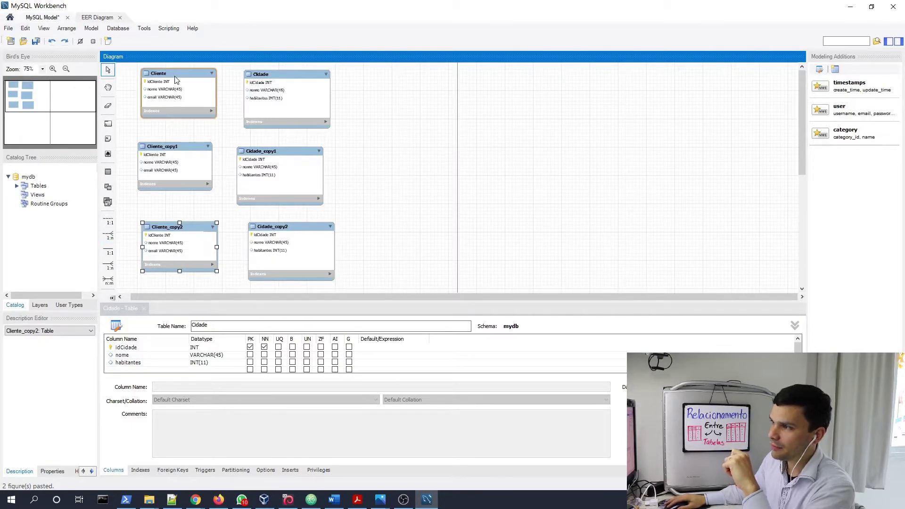
- Create a 1:n non-identifying relationship from Cliente to Cidade and expand the Cliente table to fit its foreign key column
{"action": "left_click", "coordinate": [108, 235]}
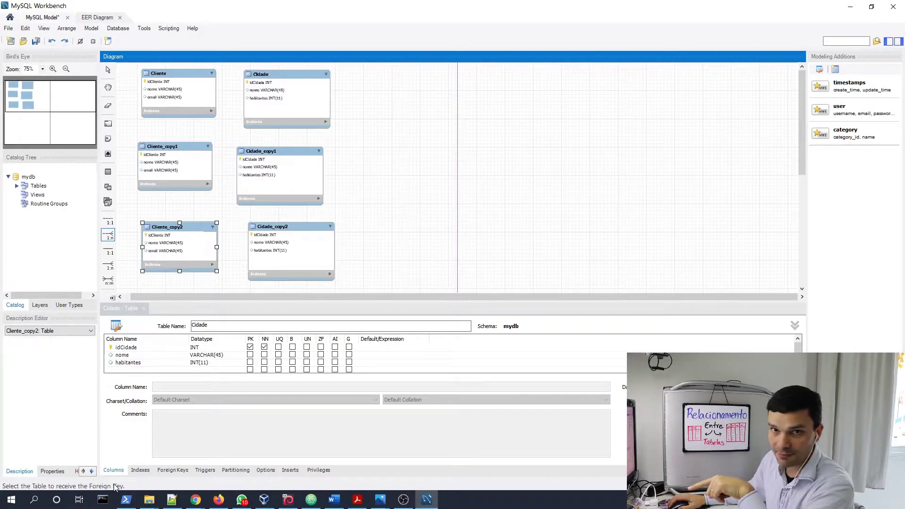
{"action": "left_click", "coordinate": [183, 76]}
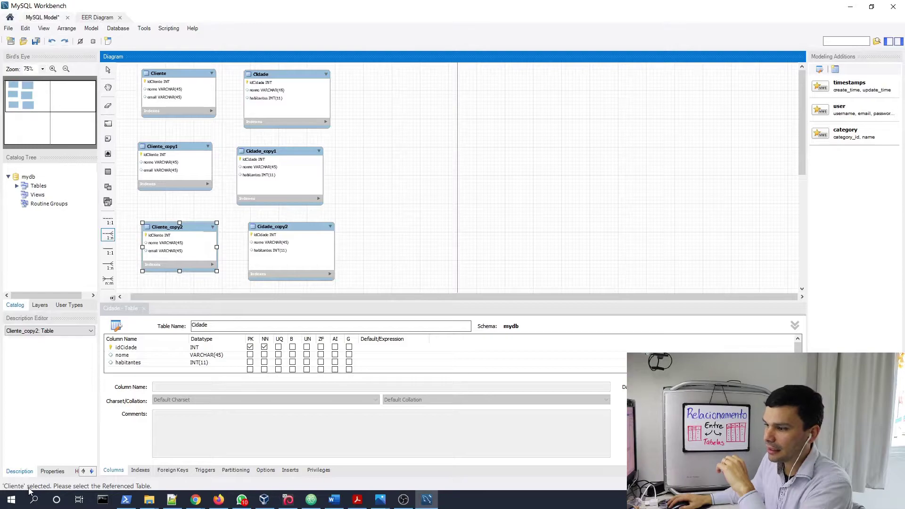
{"action": "left_click", "coordinate": [283, 76]}
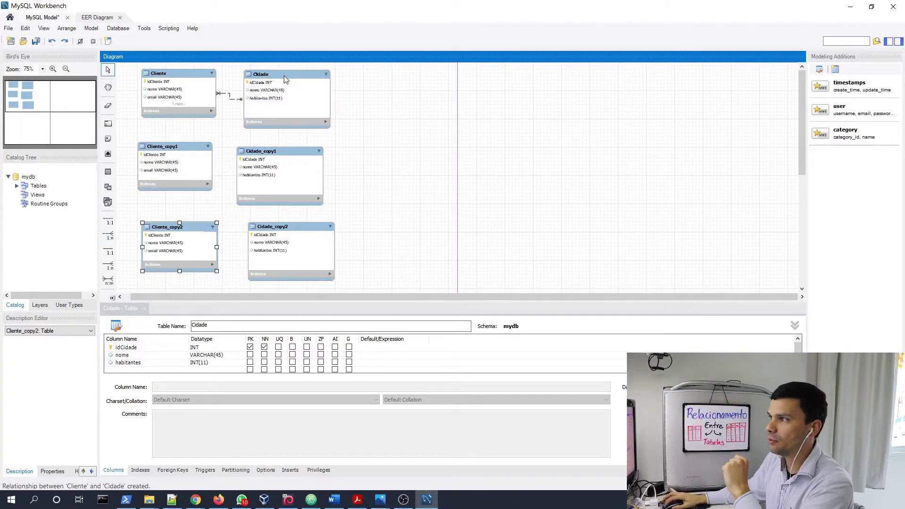
{"action": "left_click", "coordinate": [198, 120]}
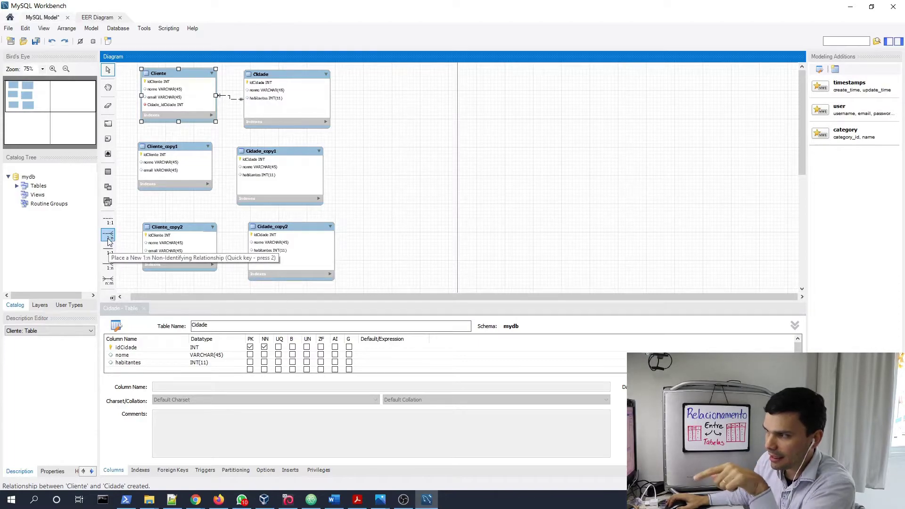
- Create a 1:n identifying relationship from Cliente_copy1 to Cidade_copy1, enlarge Cliente_copy1 to fit its foreign key, and move Cidade_copy1 slightly away
{"action": "left_click", "coordinate": [111, 268]}
{"action": "left_click", "coordinate": [173, 165]}
{"action": "left_click", "coordinate": [266, 157]}
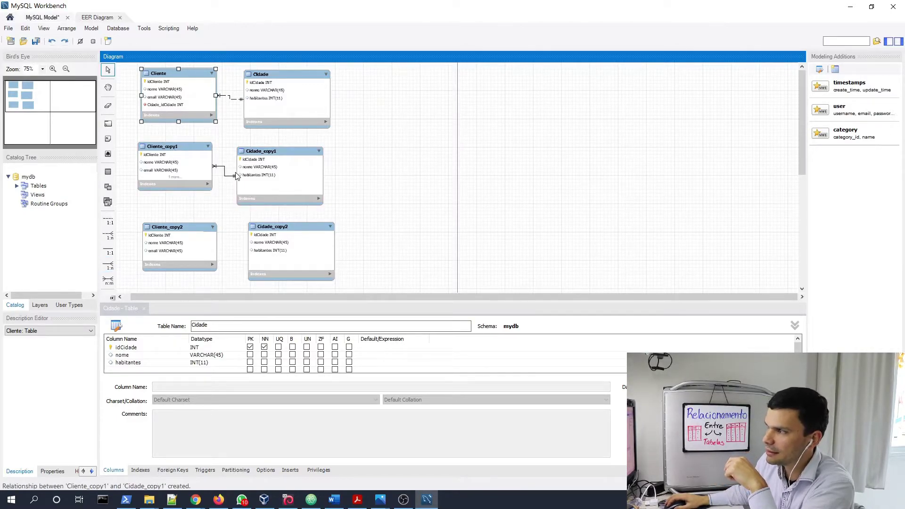
{"action": "left_click", "coordinate": [174, 187]}
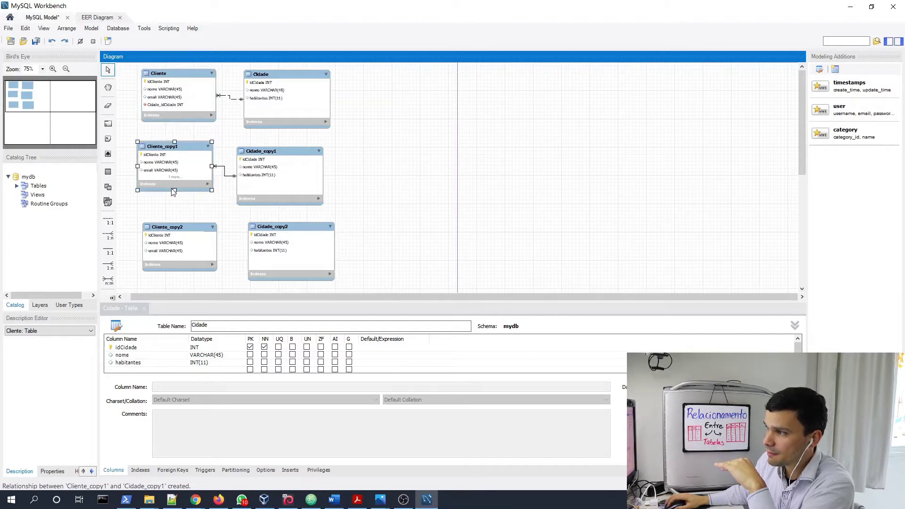
{"action": "left_click_drag", "start_coordinate": [174, 191], "coordinate": [175, 205]}
{"action": "left_click_drag", "start_coordinate": [271, 154], "coordinate": [278, 152]}
- Examine the column definitions and primary key flags of Cliente_copy1 in its table editor, then close the editor
{"action": "left_click", "coordinate": [189, 150]}
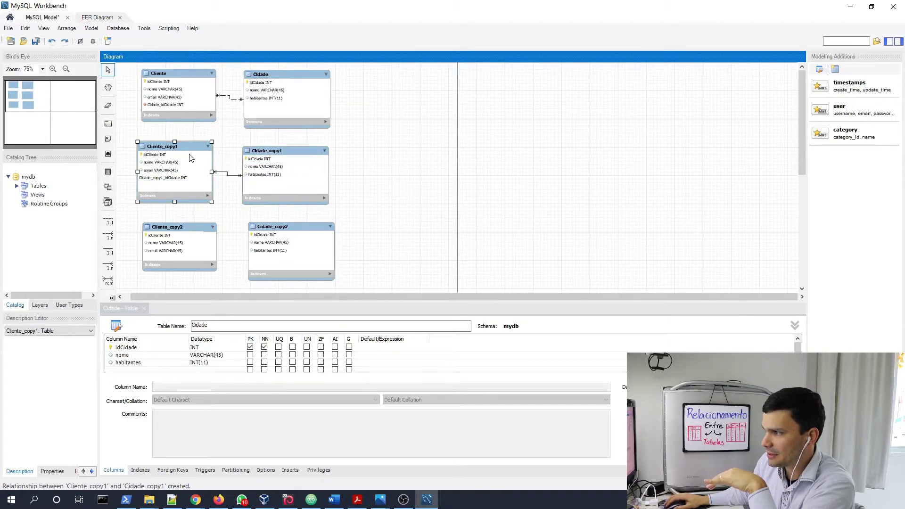
{"action": "double_click", "coordinate": [190, 151]}
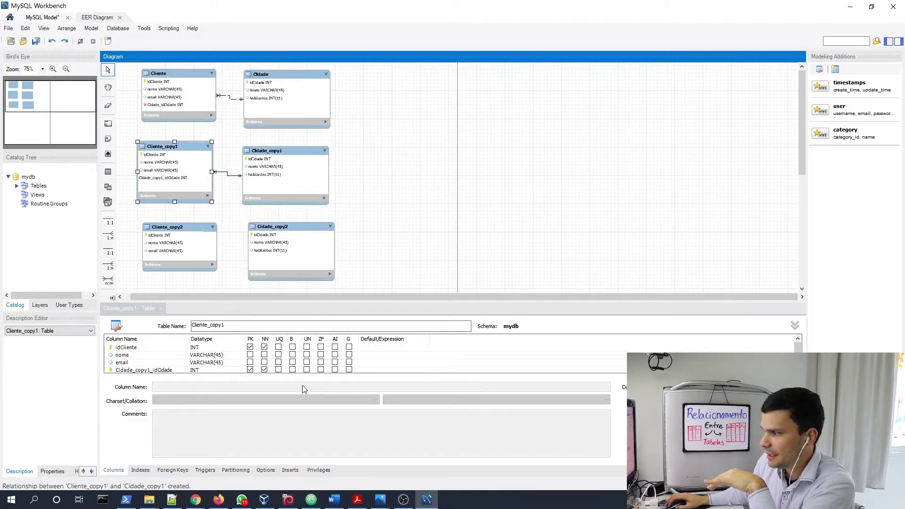
{"action": "left_click_drag", "start_coordinate": [301, 299], "coordinate": [301, 290]}
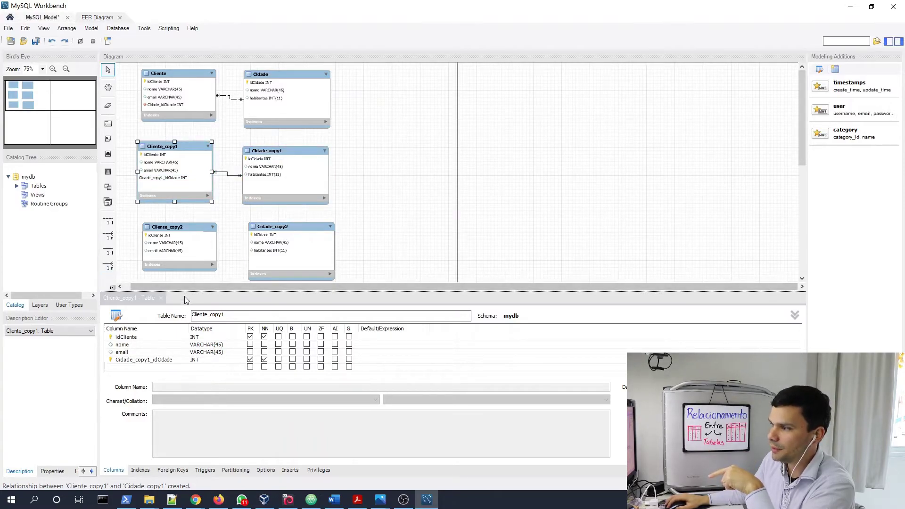
{"action": "left_click_drag", "start_coordinate": [187, 291], "coordinate": [186, 306]}
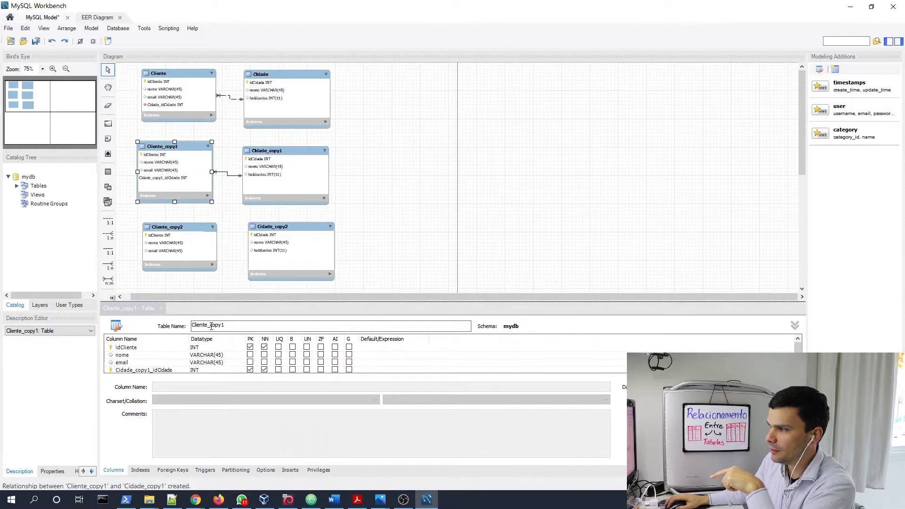
{"action": "left_click", "coordinate": [160, 311]}
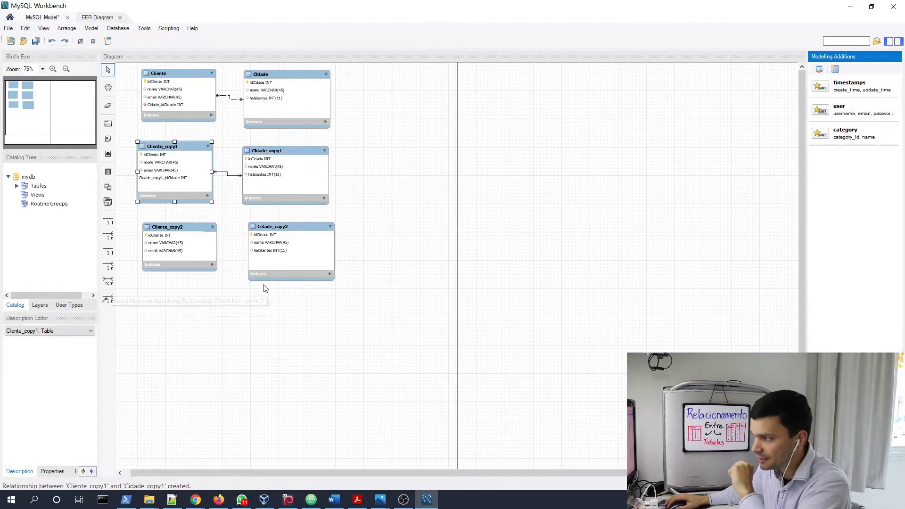
- Create an n:m identifying relationship between Cliente_copy2 and Cidade_copy2, spacing the two tables apart and placing the associative table below them
{"action": "left_click_drag", "start_coordinate": [273, 233], "coordinate": [339, 238]}
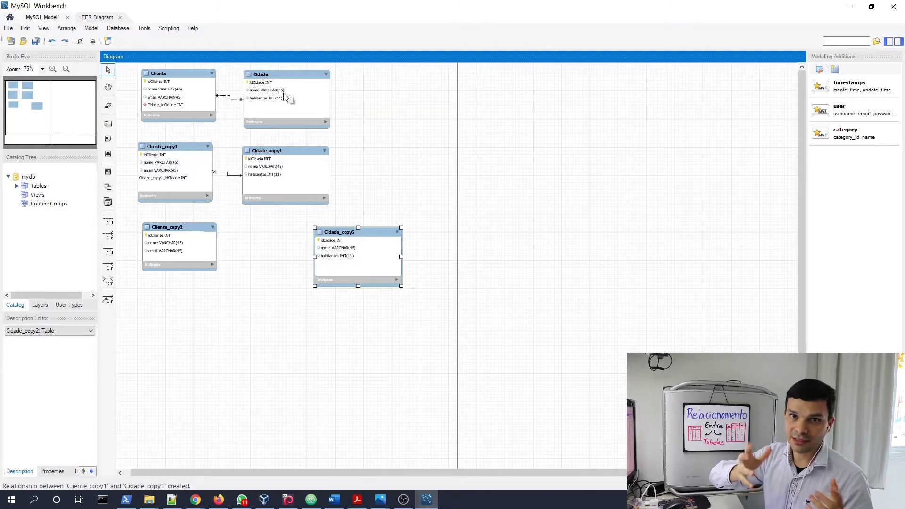
{"action": "left_click", "coordinate": [108, 283]}
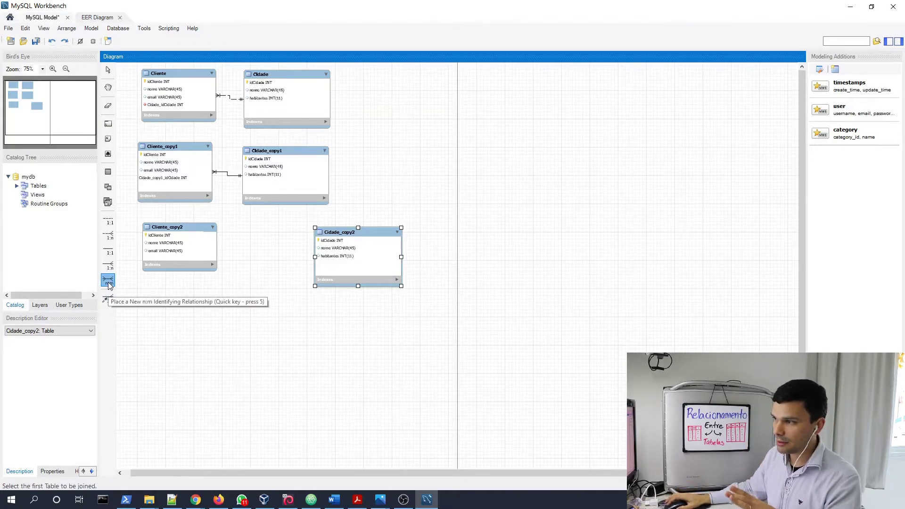
{"action": "left_click", "coordinate": [160, 250]}
{"action": "left_click", "coordinate": [330, 240]}
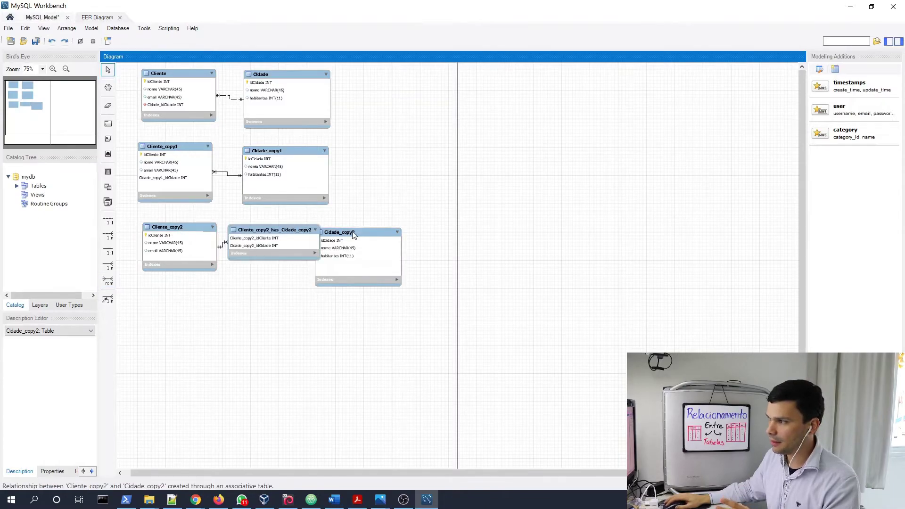
{"action": "left_click_drag", "start_coordinate": [308, 230], "coordinate": [287, 323]}
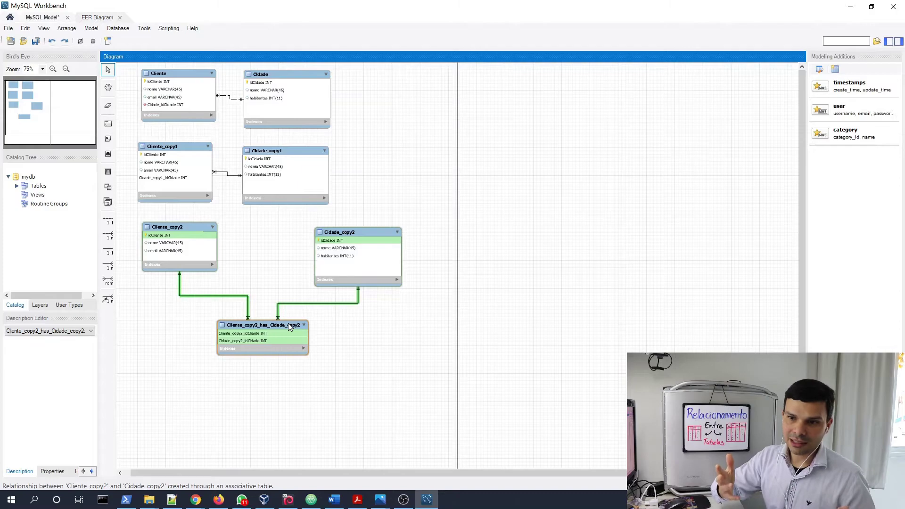
- Switch to Aula10_Termos.pdf in Adobe Acrobat Reader to view the page 47 slide on information redundancy
{"action": "left_click", "coordinate": [402, 385]}
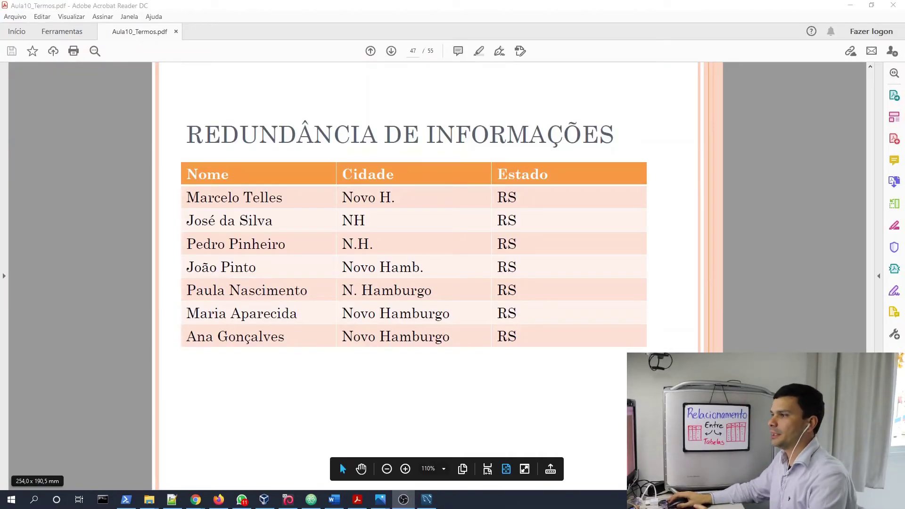
{"action": "left_click", "coordinate": [406, 370]}
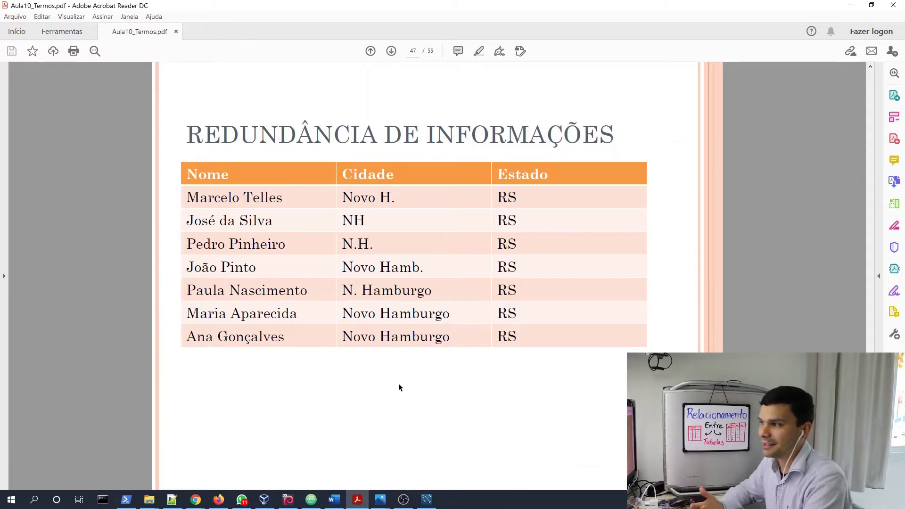